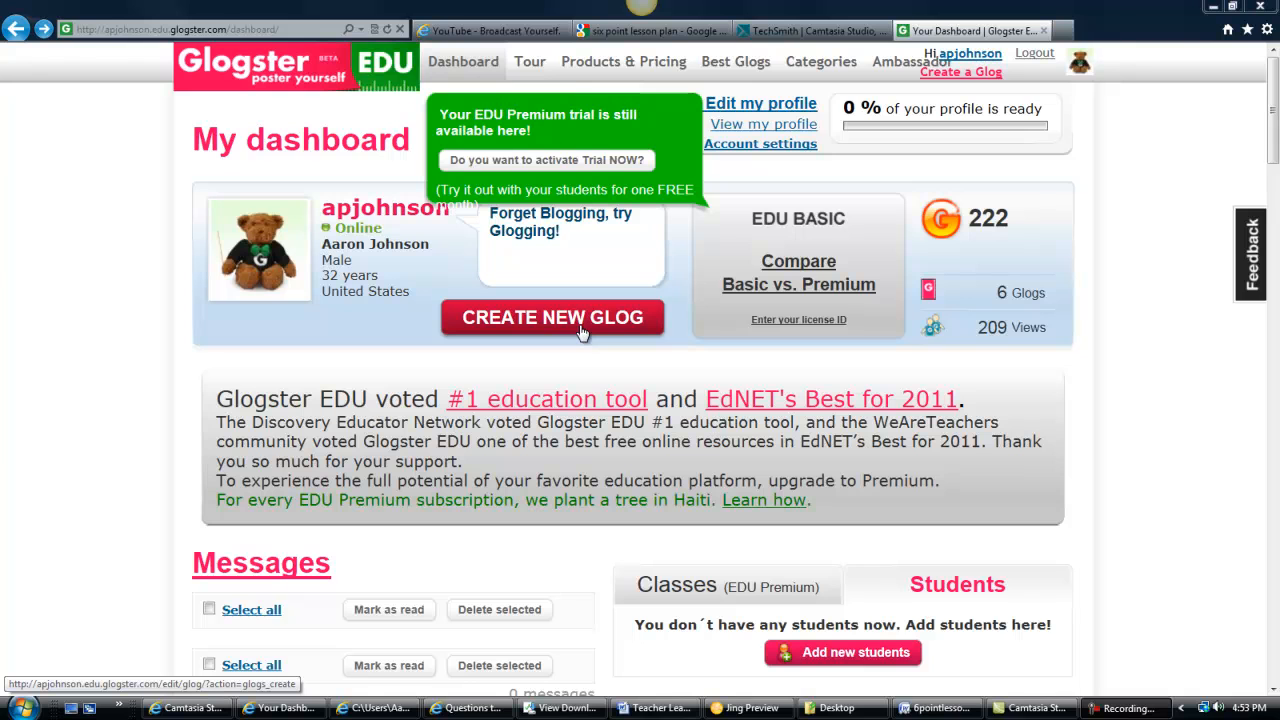
Create a new Glog and delete the blue autosave note and the brown tag note from the poster
click(582, 332)
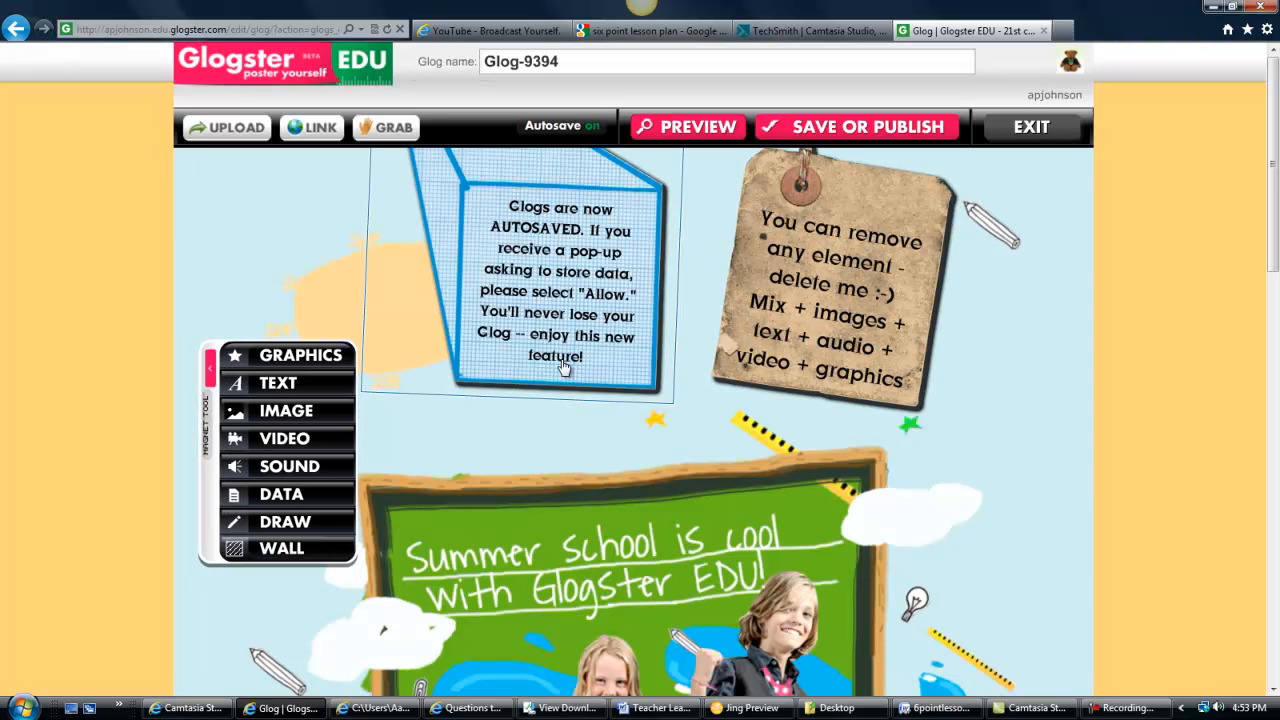
scroll(578, 370, down, 5)
scroll(620, 452, up, 5)
click(572, 338)
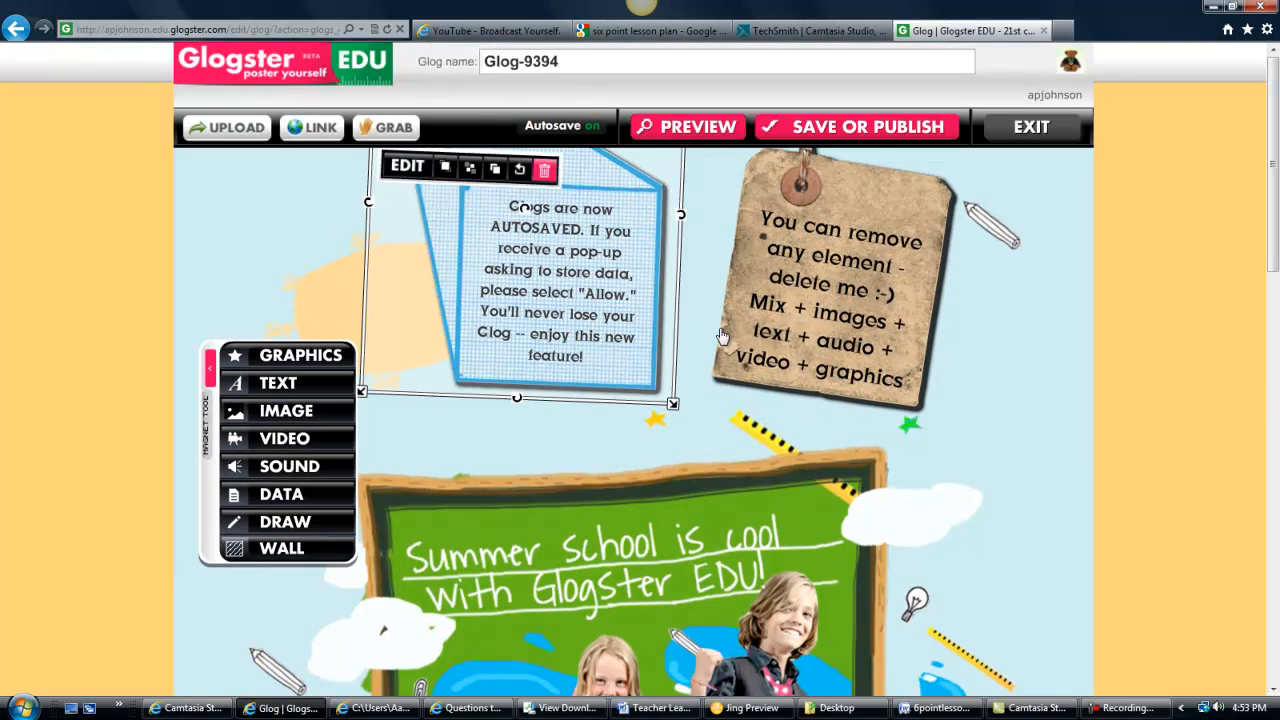
click(765, 330)
click(587, 343)
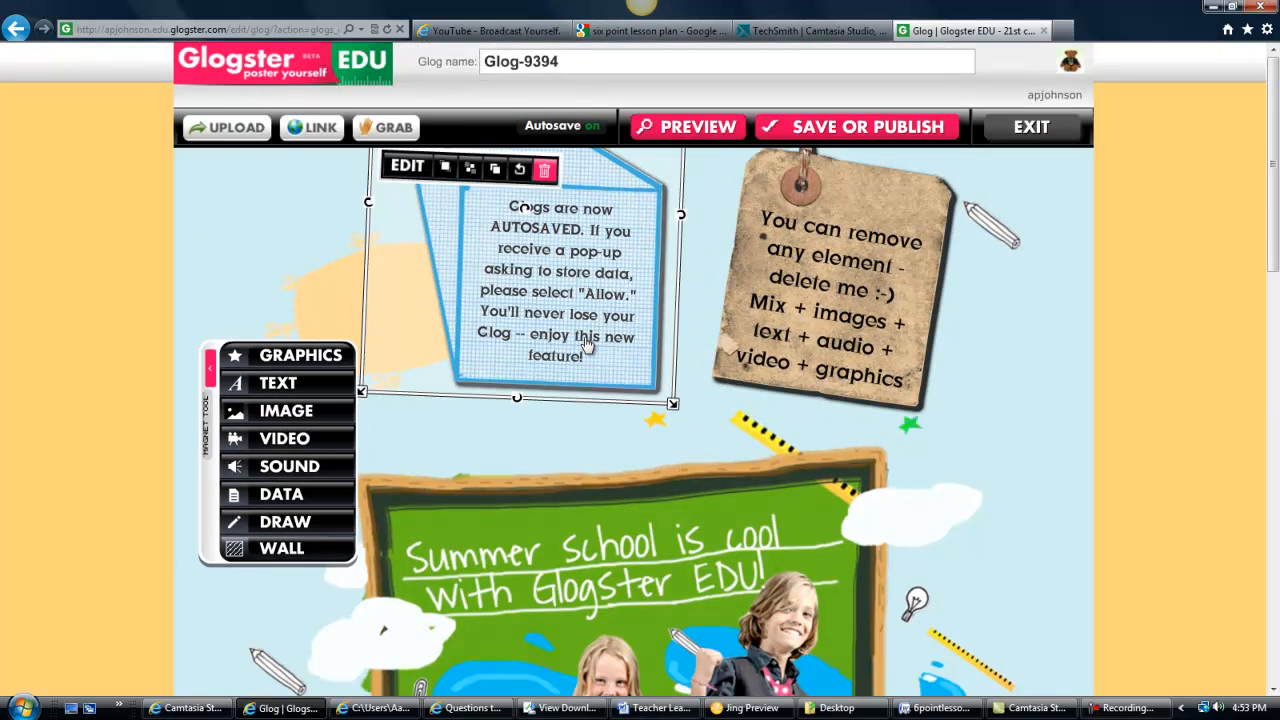
click(548, 172)
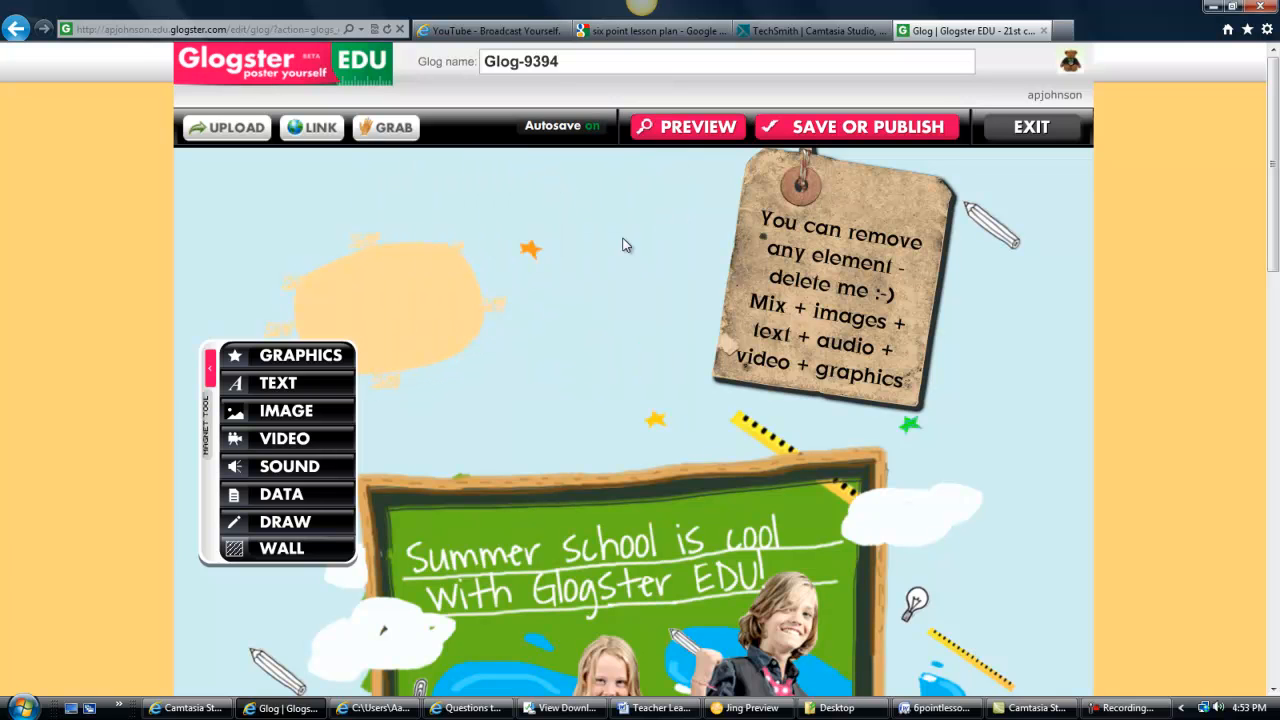
click(800, 263)
click(910, 189)
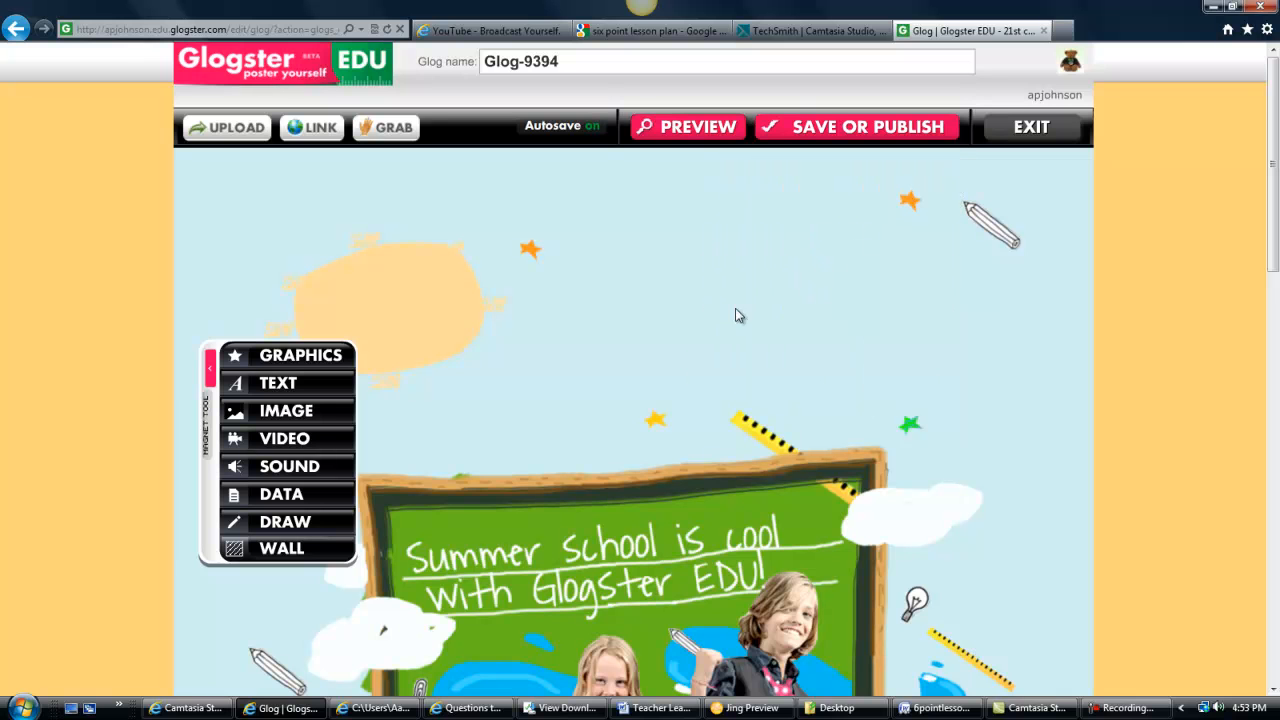
Set the Glog wall to the green leaf pattern from page 4 of the wall gallery
scroll(769, 543, down, 2)
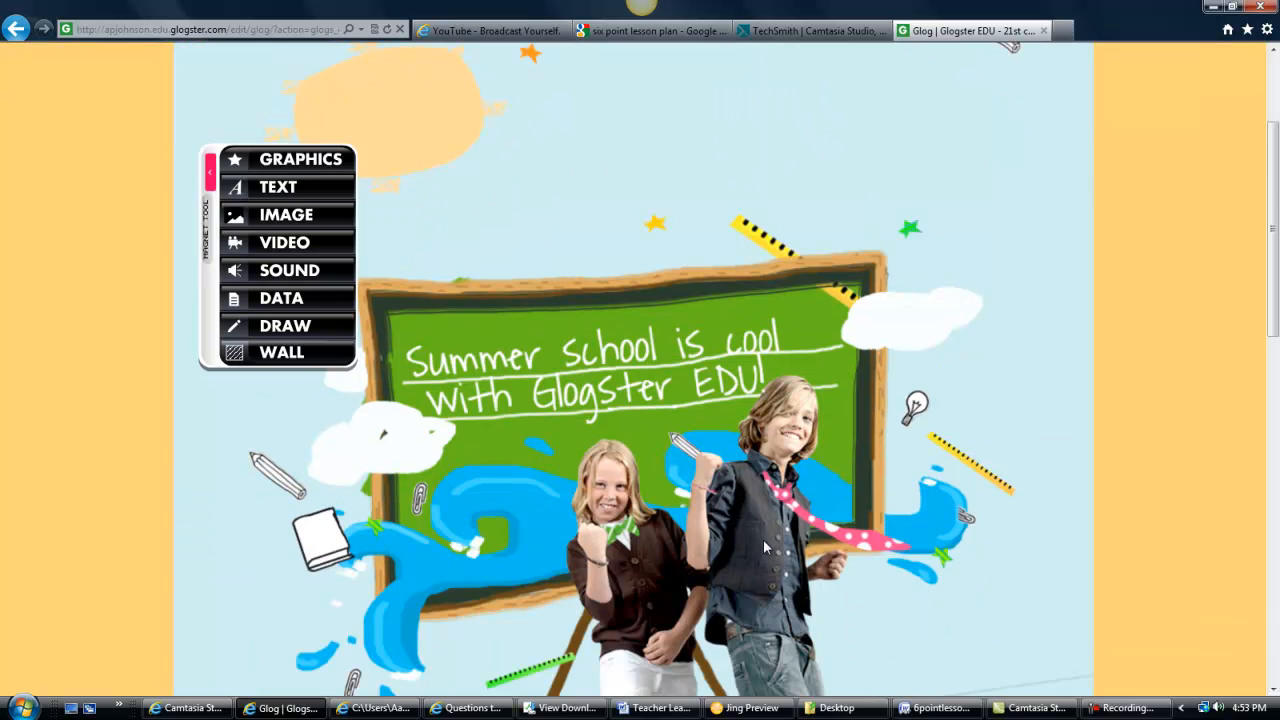
scroll(763, 539, up, 2)
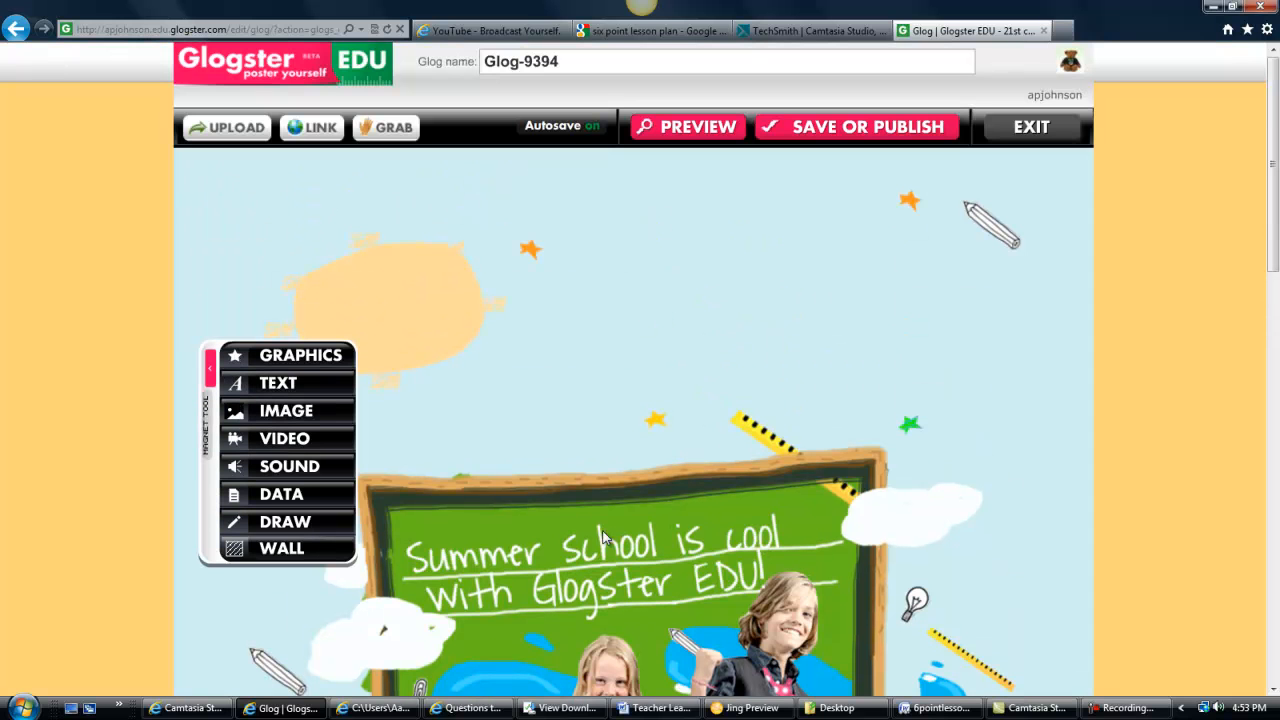
scroll(635, 555, down, 1)
scroll(635, 555, up, 1)
scroll(635, 555, down, 3)
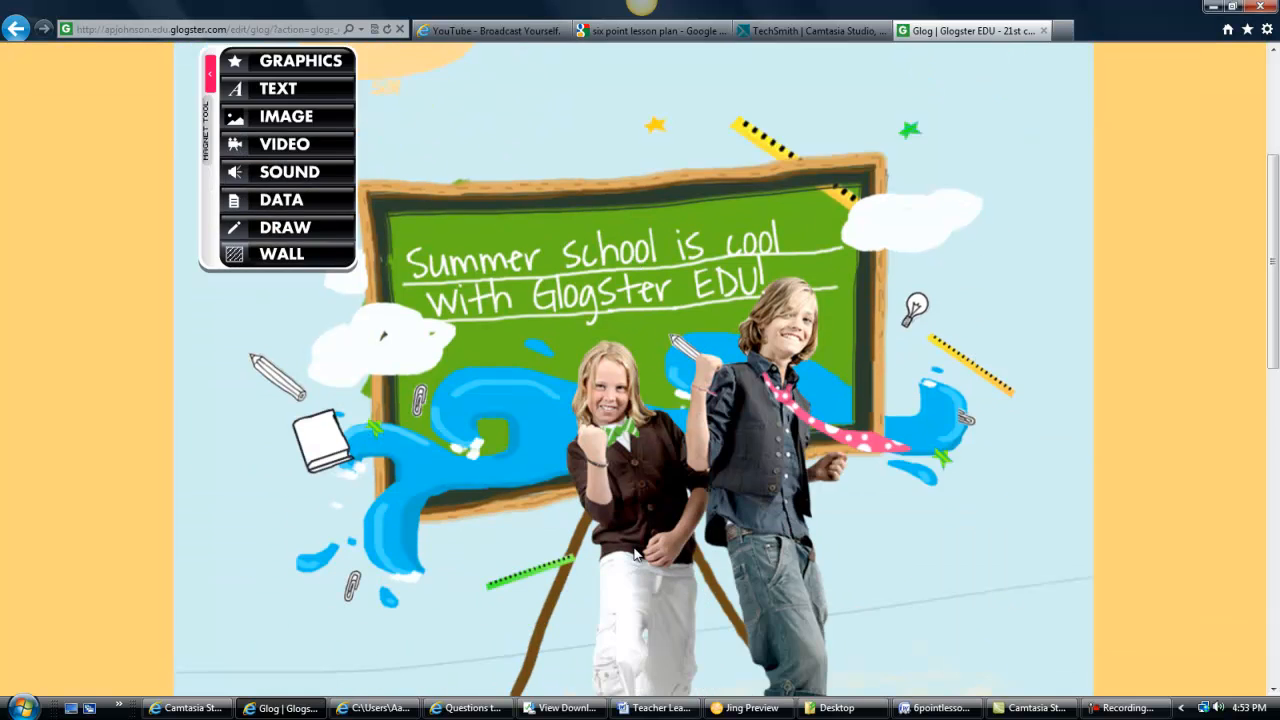
scroll(635, 555, up, 2)
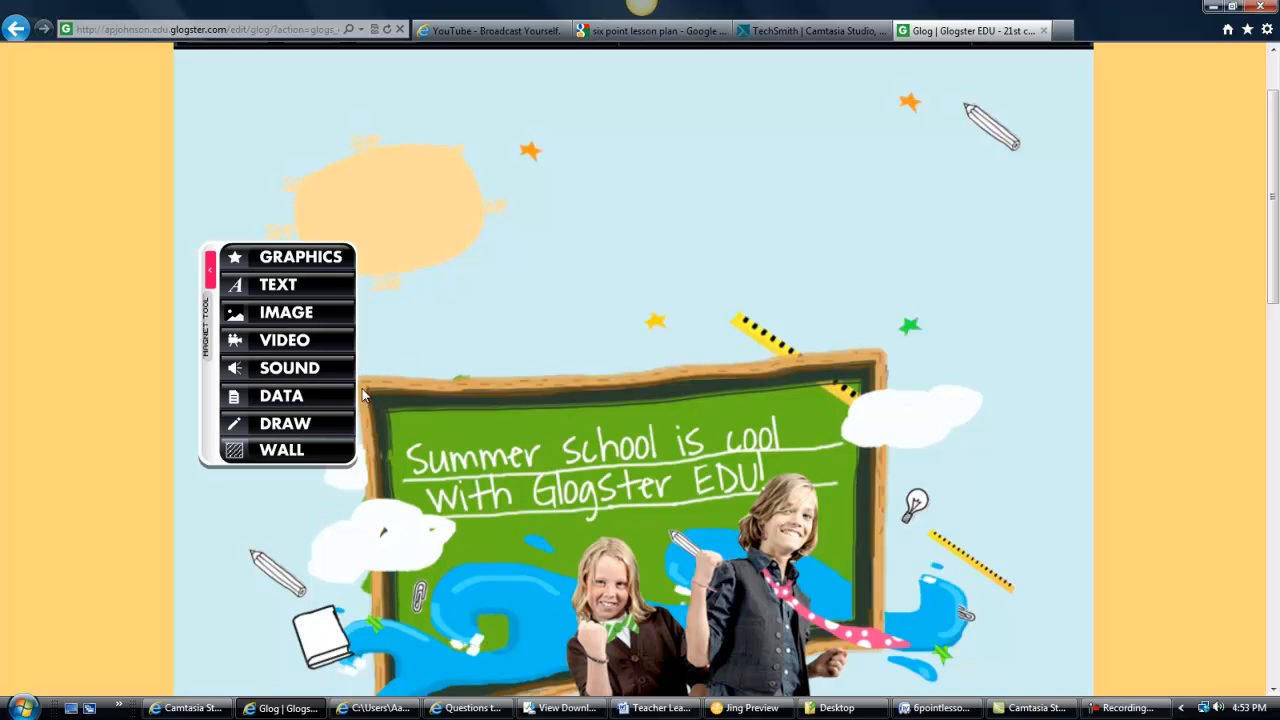
click(333, 458)
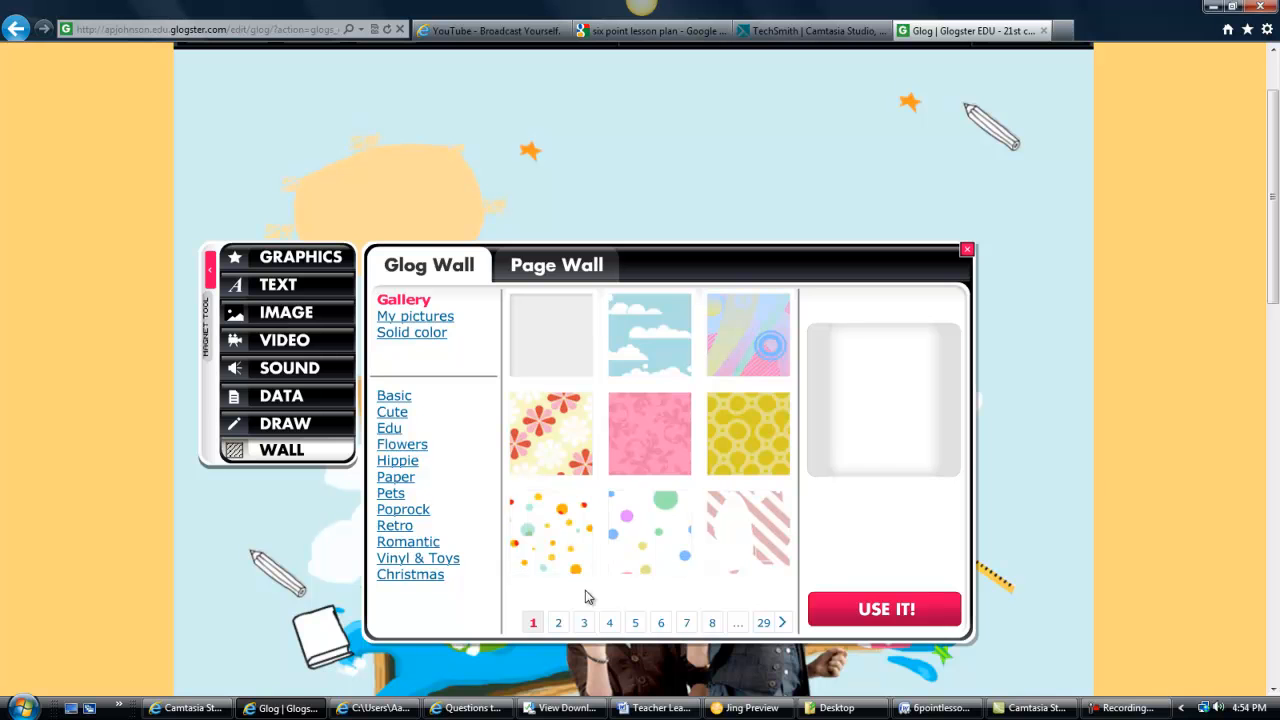
click(559, 623)
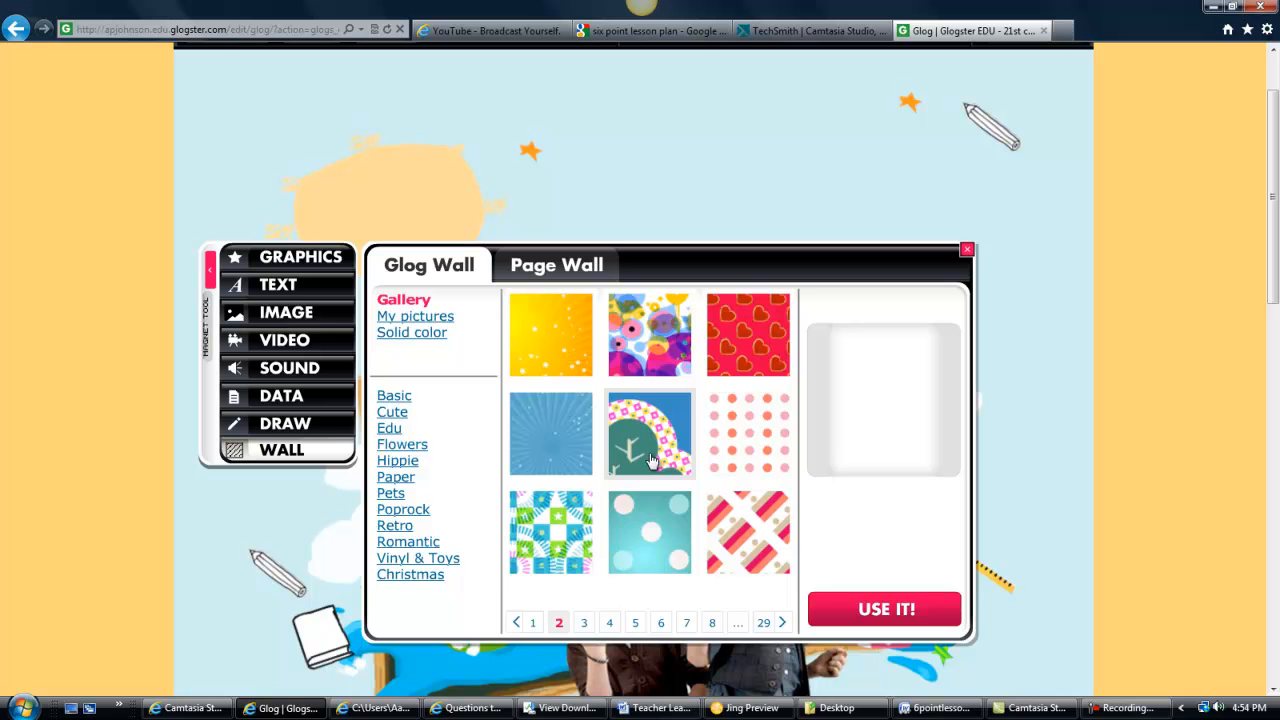
click(610, 623)
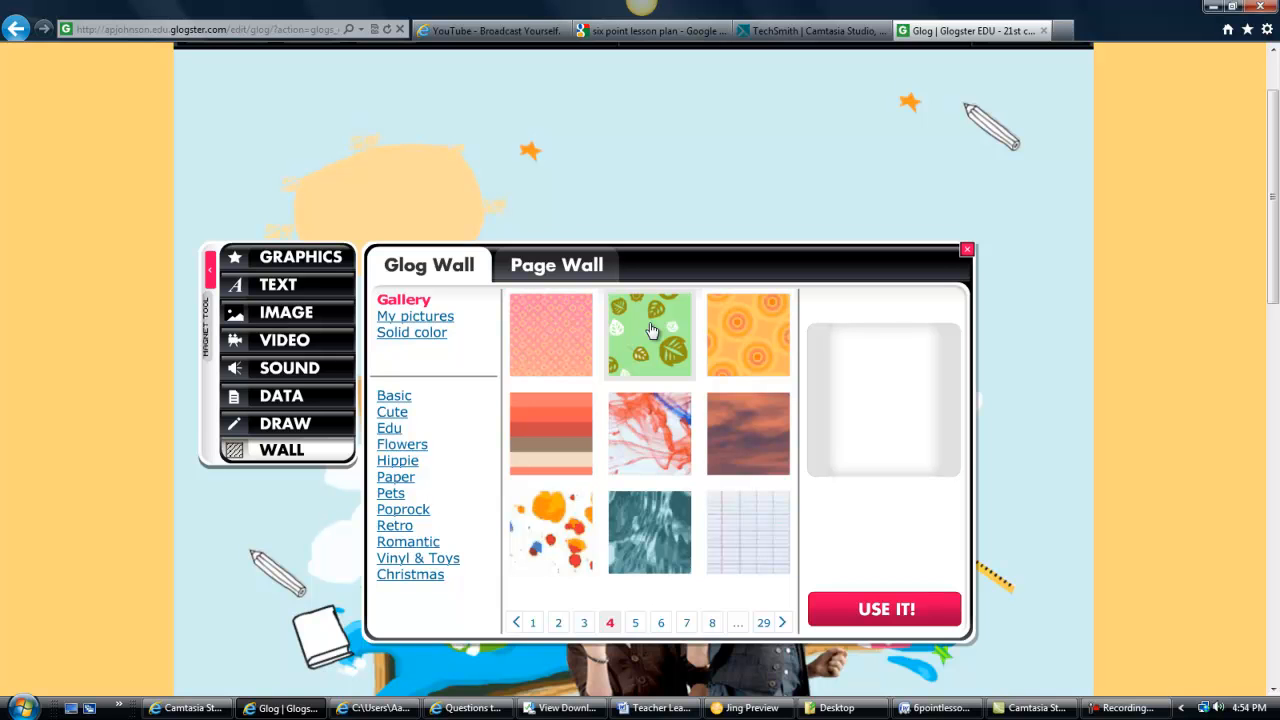
click(650, 330)
click(888, 608)
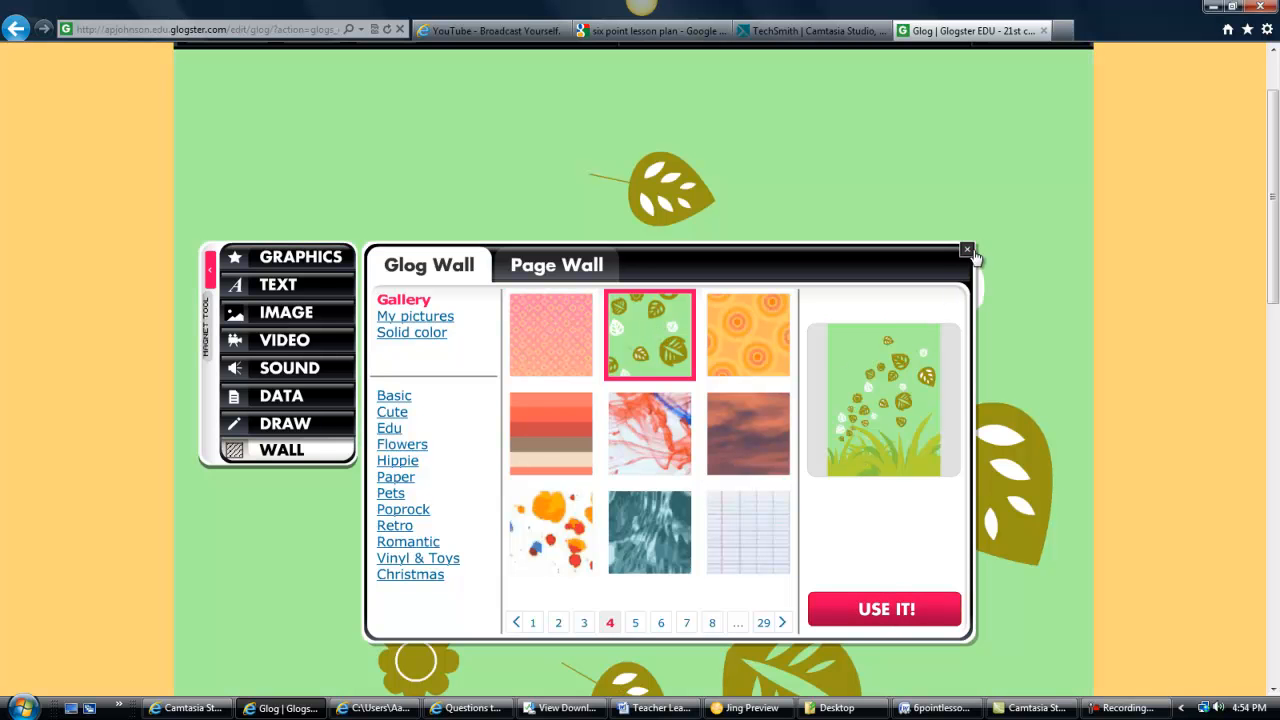
click(967, 250)
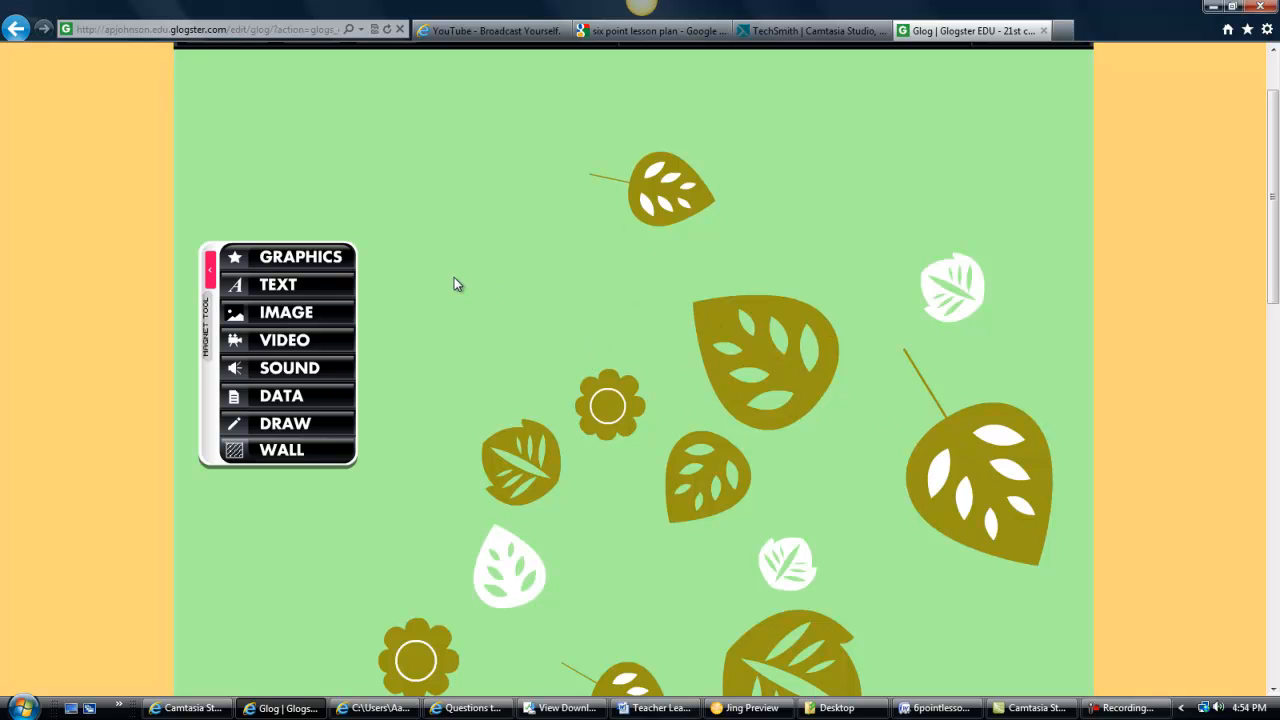
click(344, 295)
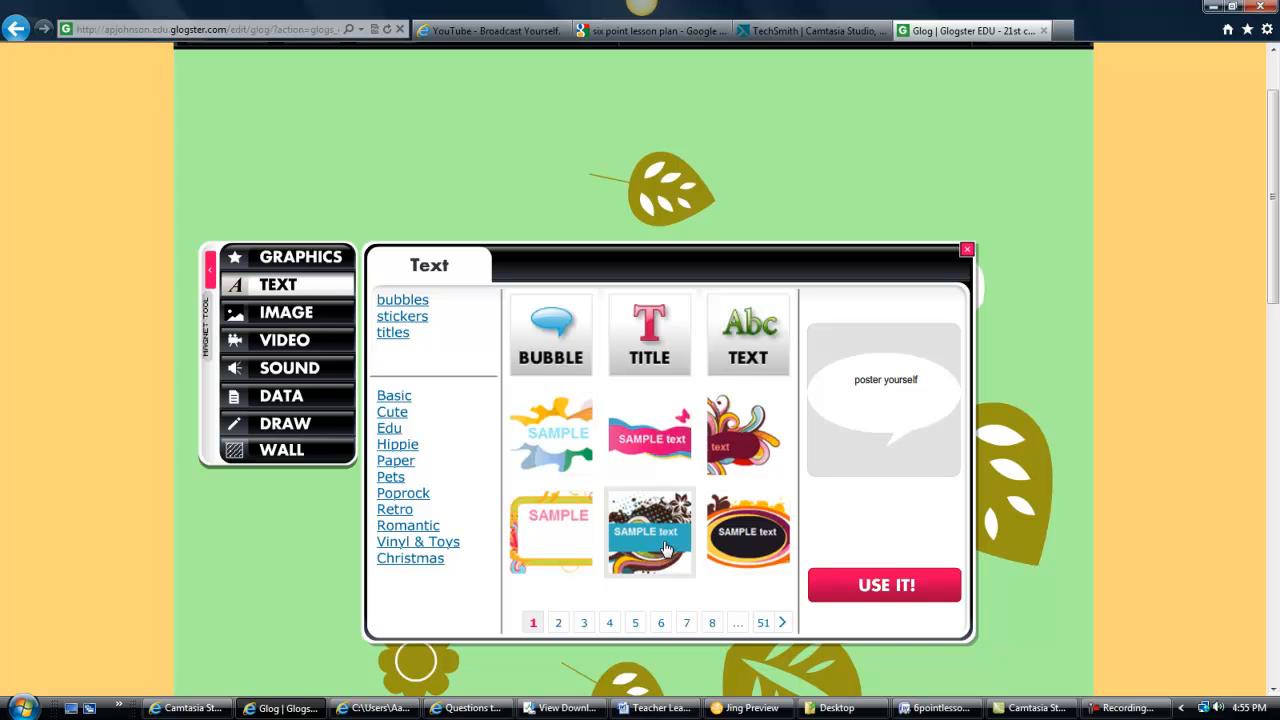
click(558, 623)
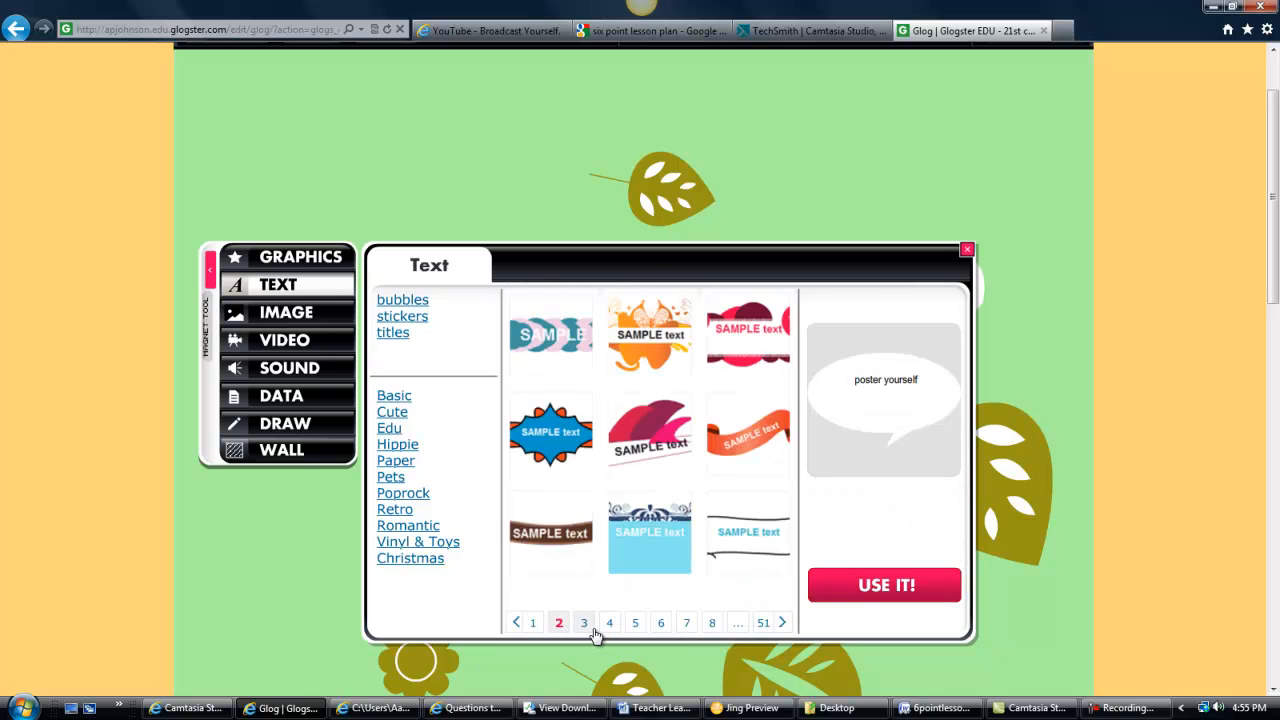
click(584, 623)
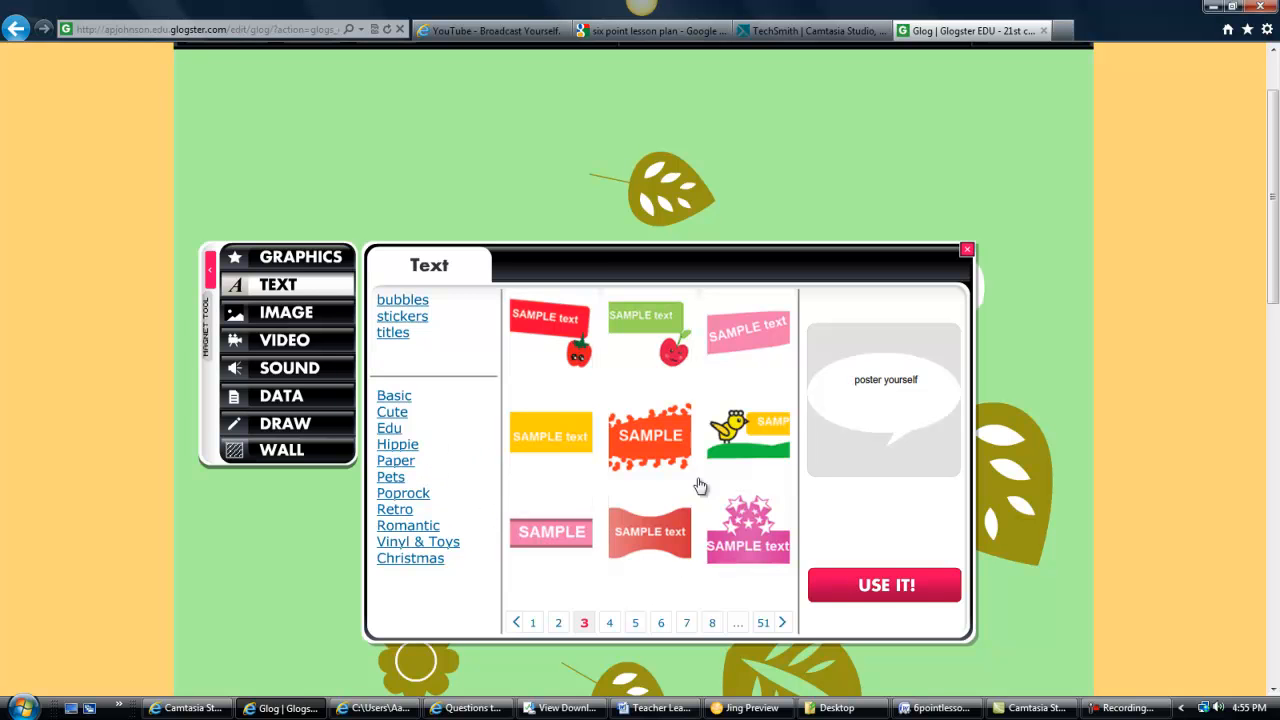
click(533, 622)
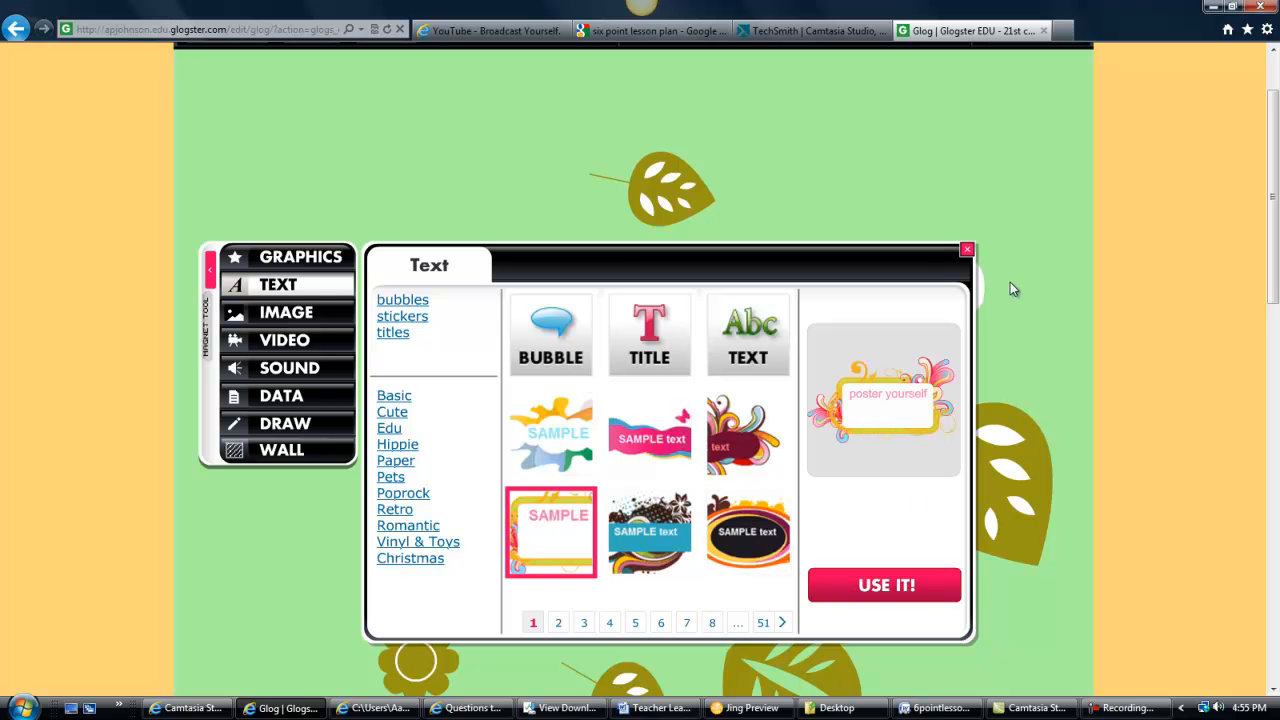
click(966, 249)
Add the text sticker with the black oval and orange rings from the first page of the text gallery
scroll(700, 490, down, 6)
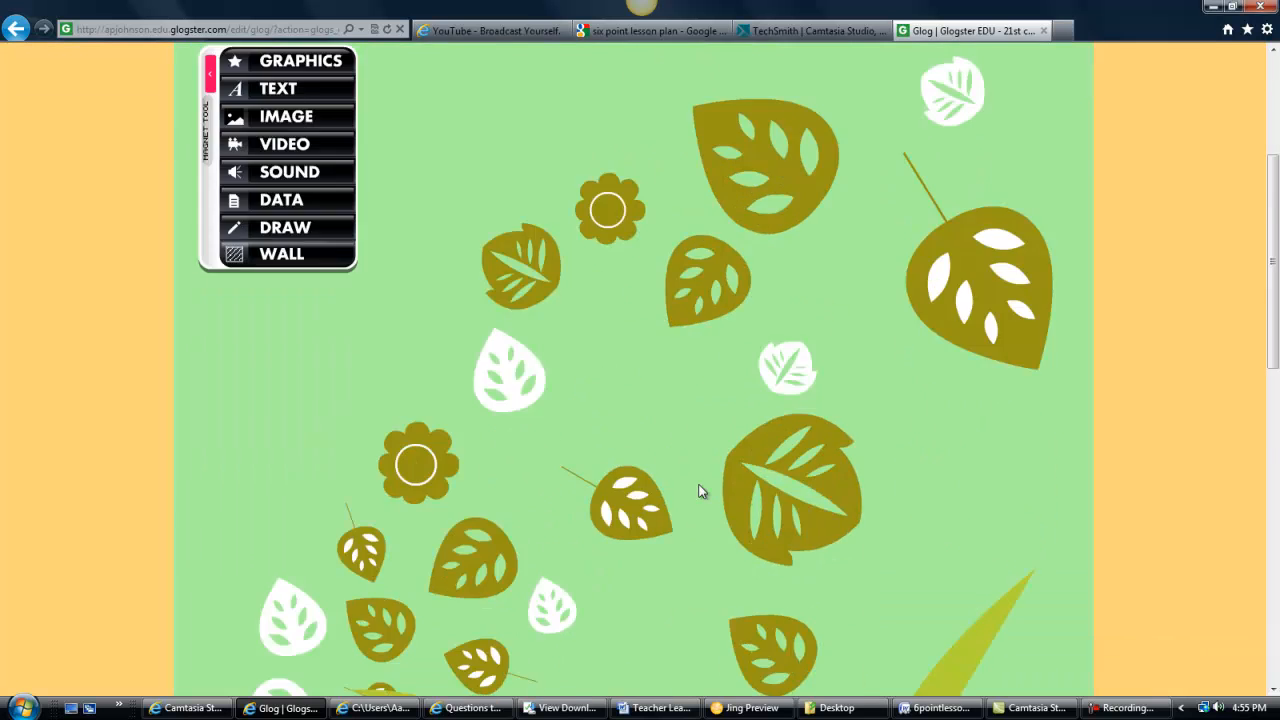
scroll(700, 490, up, 5)
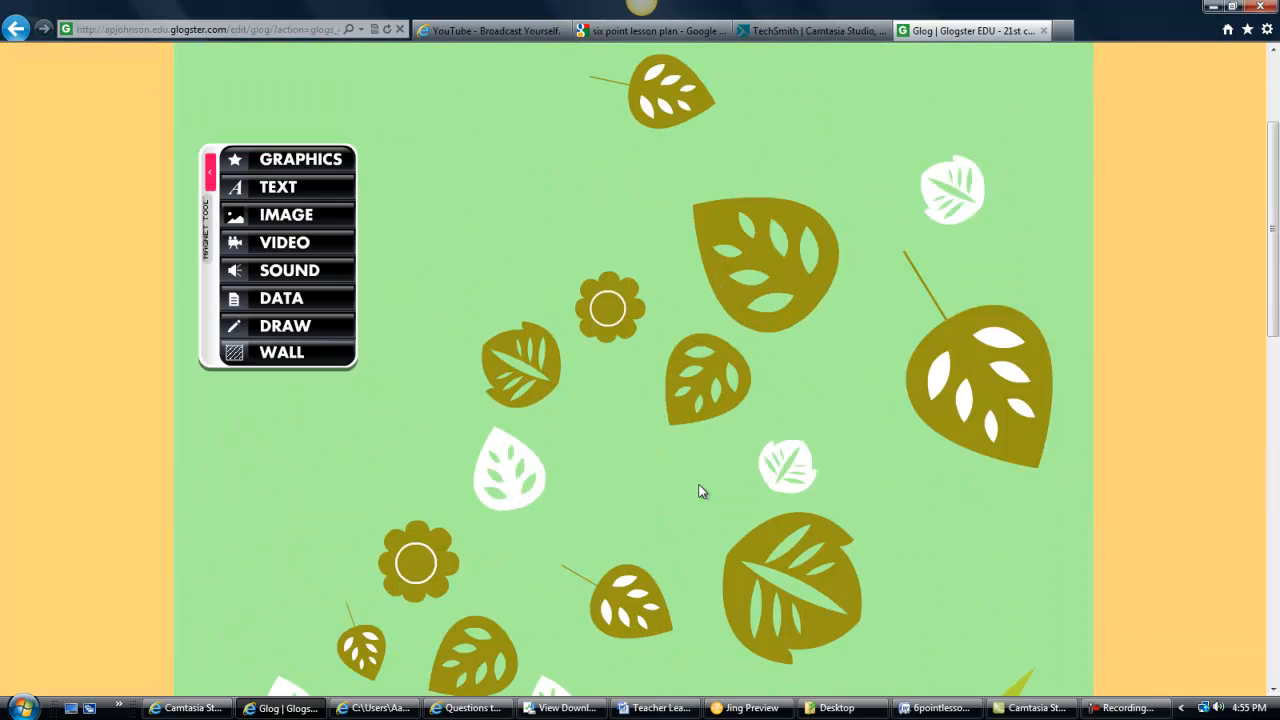
click(320, 192)
click(745, 455)
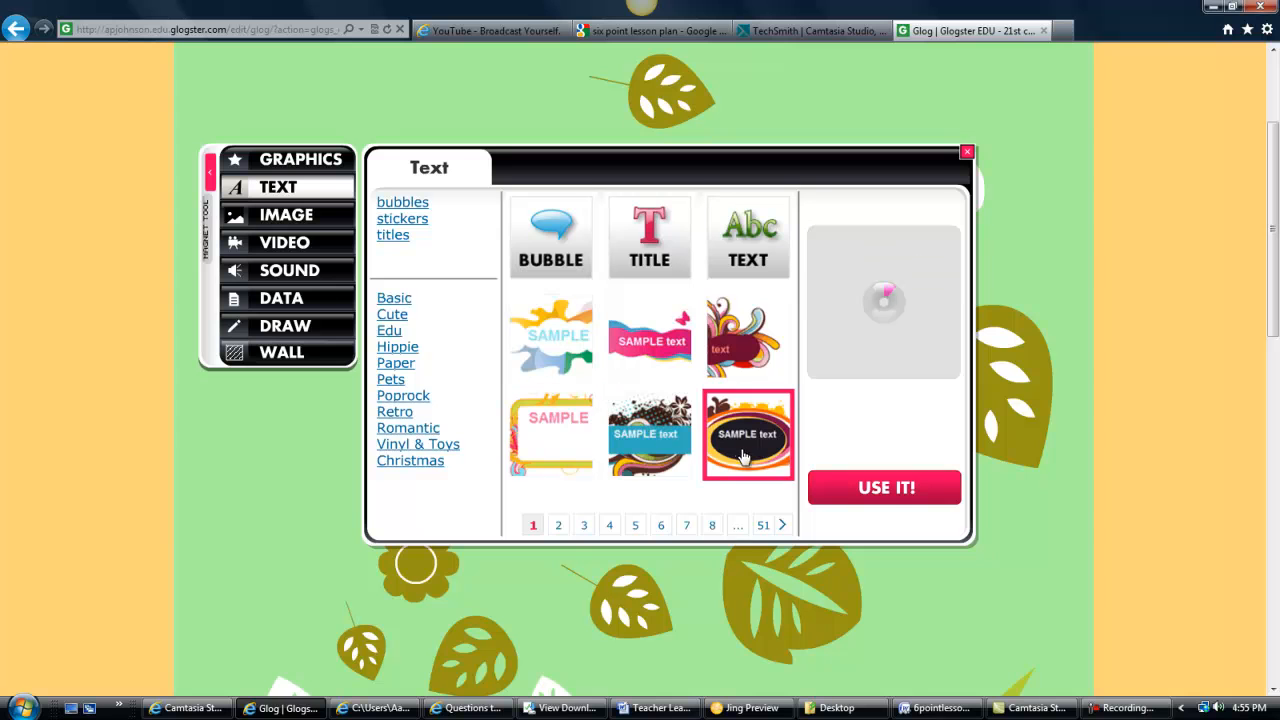
click(845, 490)
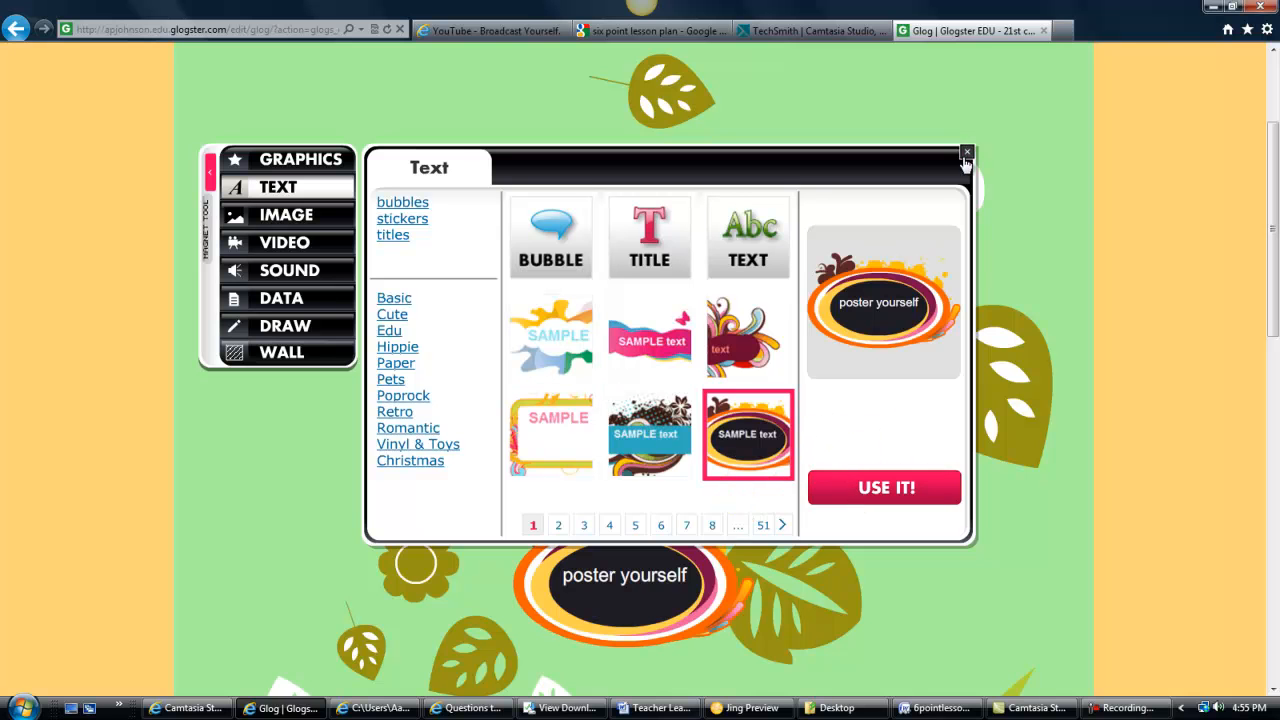
click(966, 153)
Enlarge the oval text sticker to about twice its size and rotate it very slightly
scroll(620, 588, down, 3)
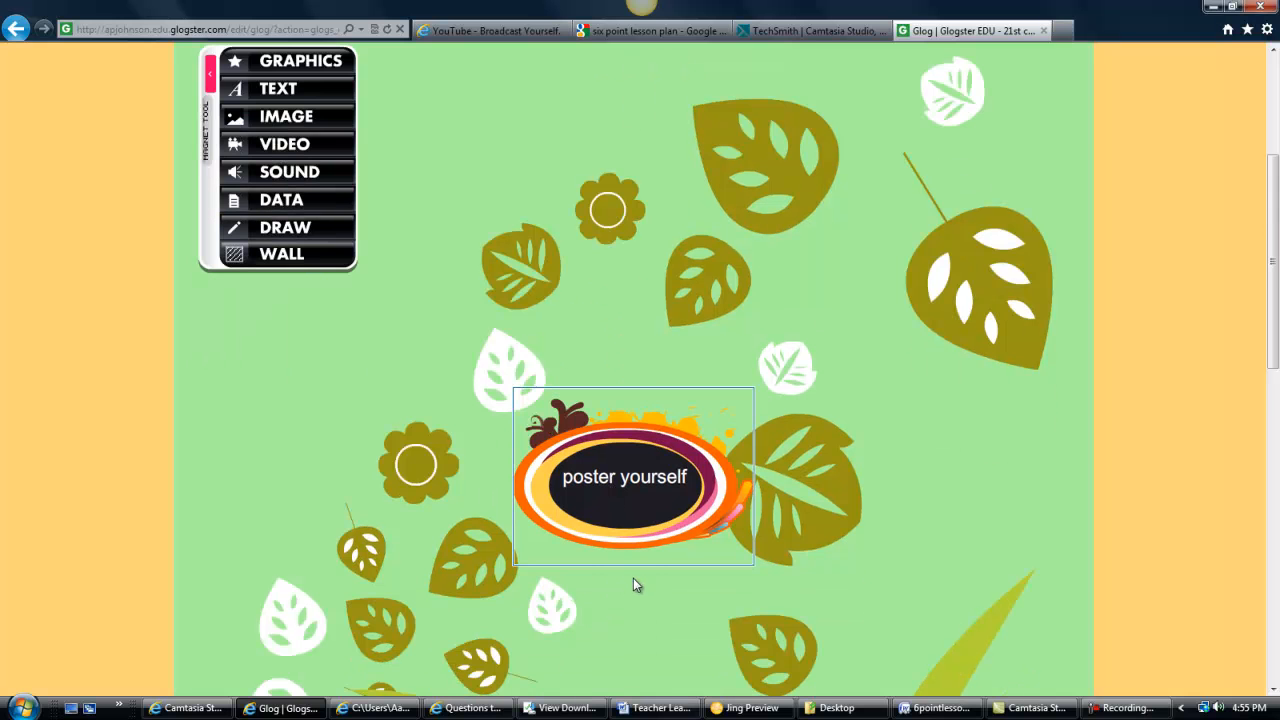
click(627, 417)
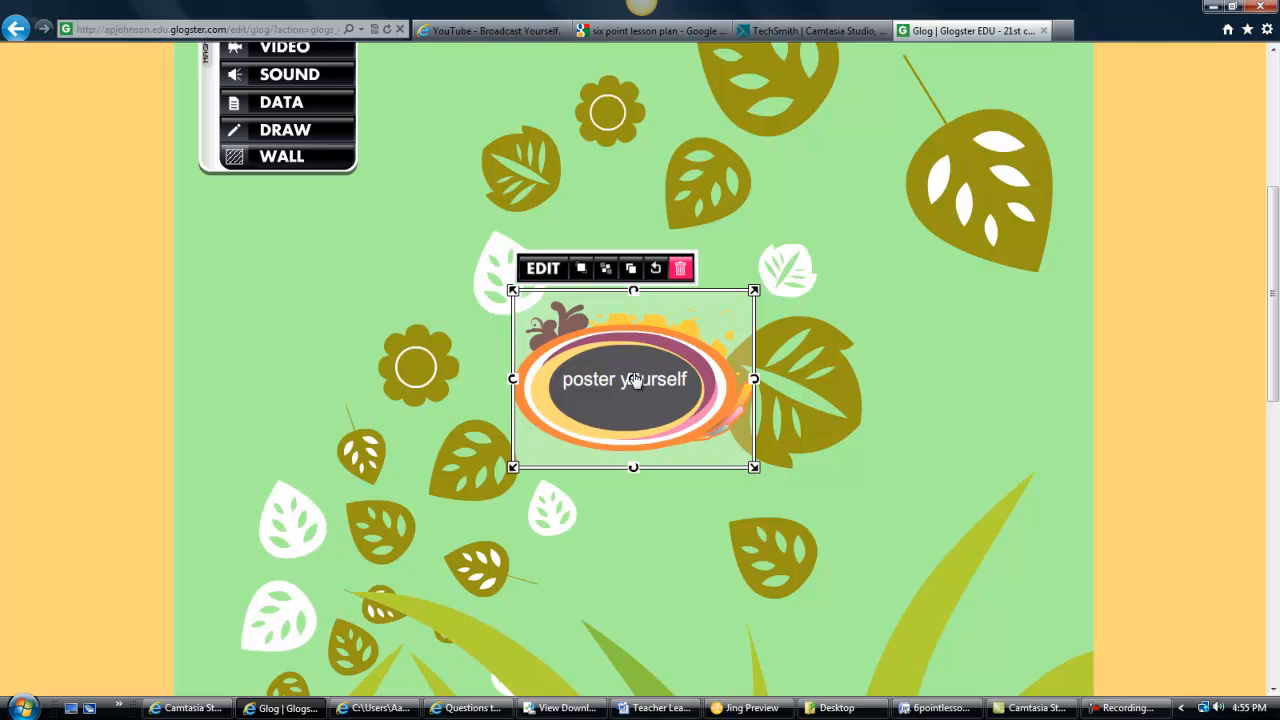
drag(754, 470, 962, 638)
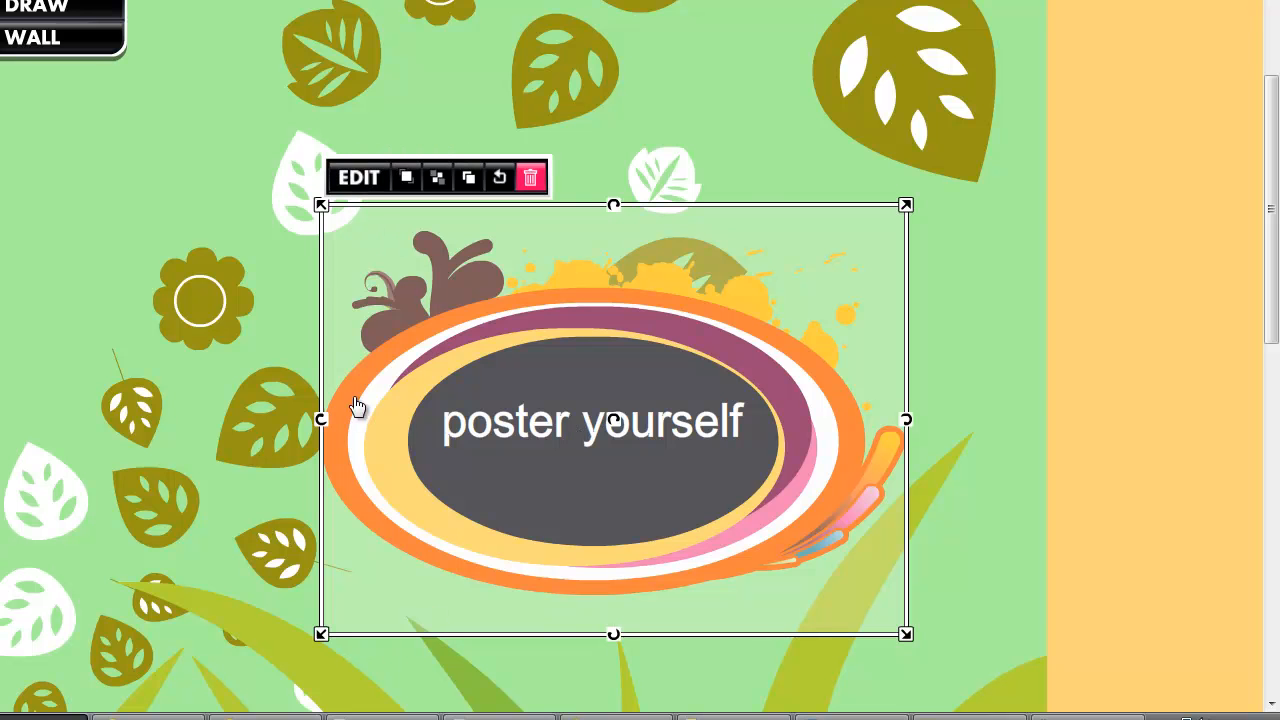
mouse_move(324, 422)
mouse_down()
mouse_move(409, 500)
mouse_move(323, 409)
mouse_move(326, 360)
mouse_move(337, 429)
mouse_move(321, 420)
mouse_up()
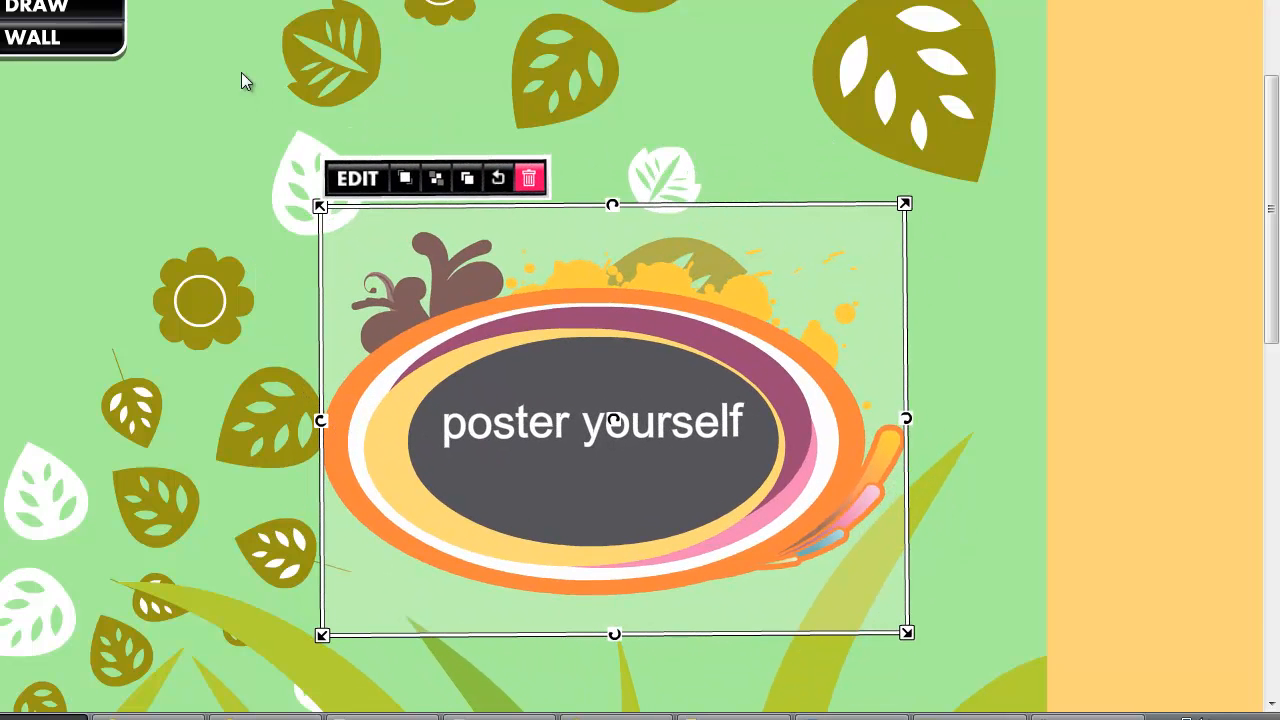
Replace the oval sticker's sample text with "N.C. History"
click(342, 180)
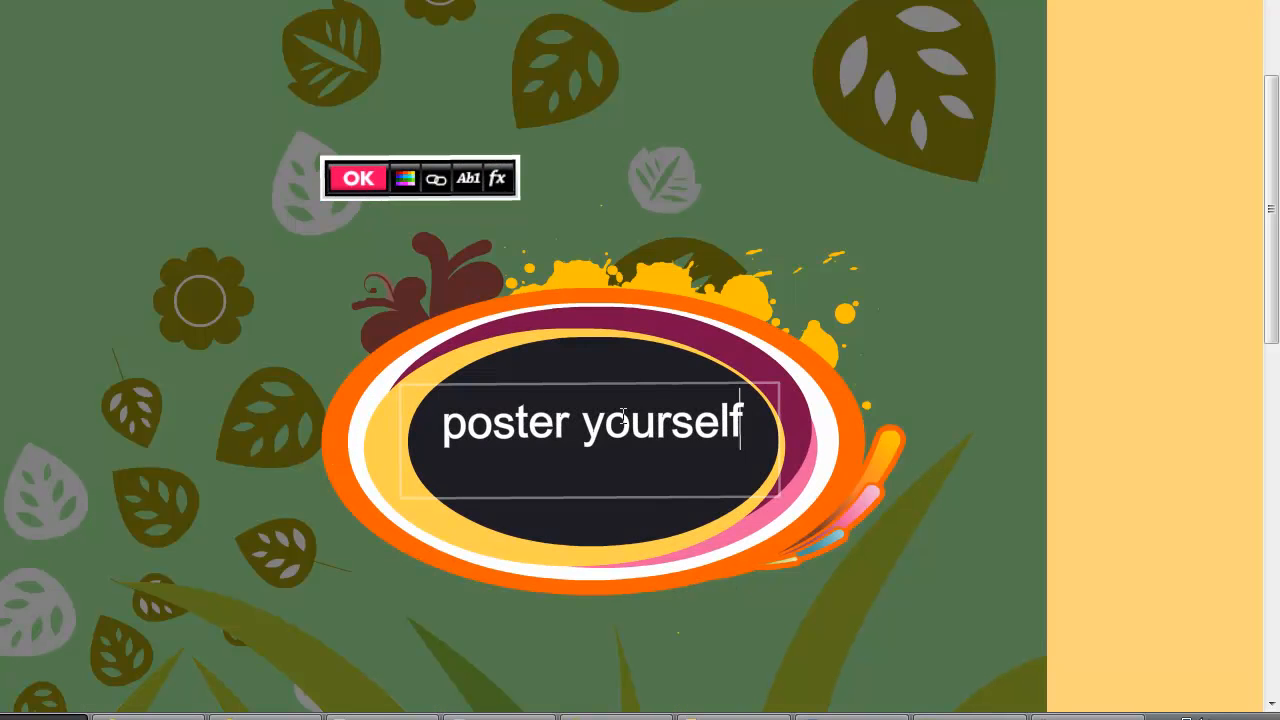
drag(745, 425, 366, 425)
key(BackSpace)
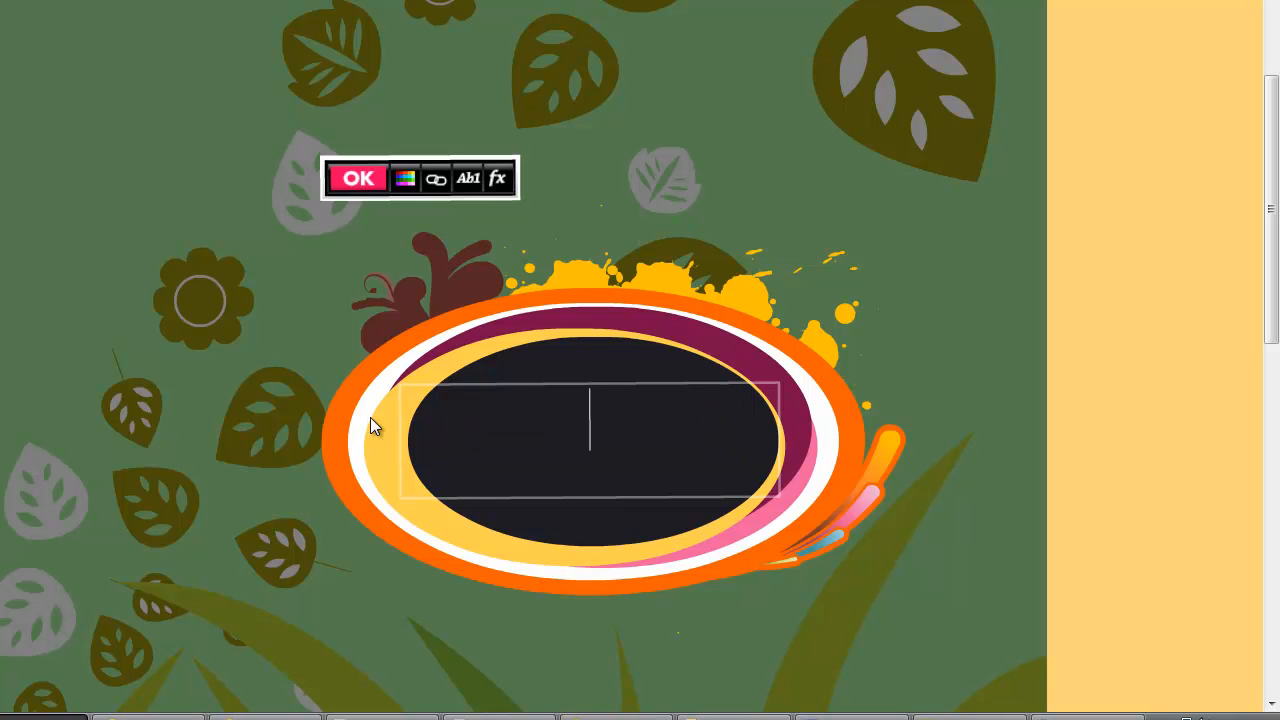
text(N.C. History)
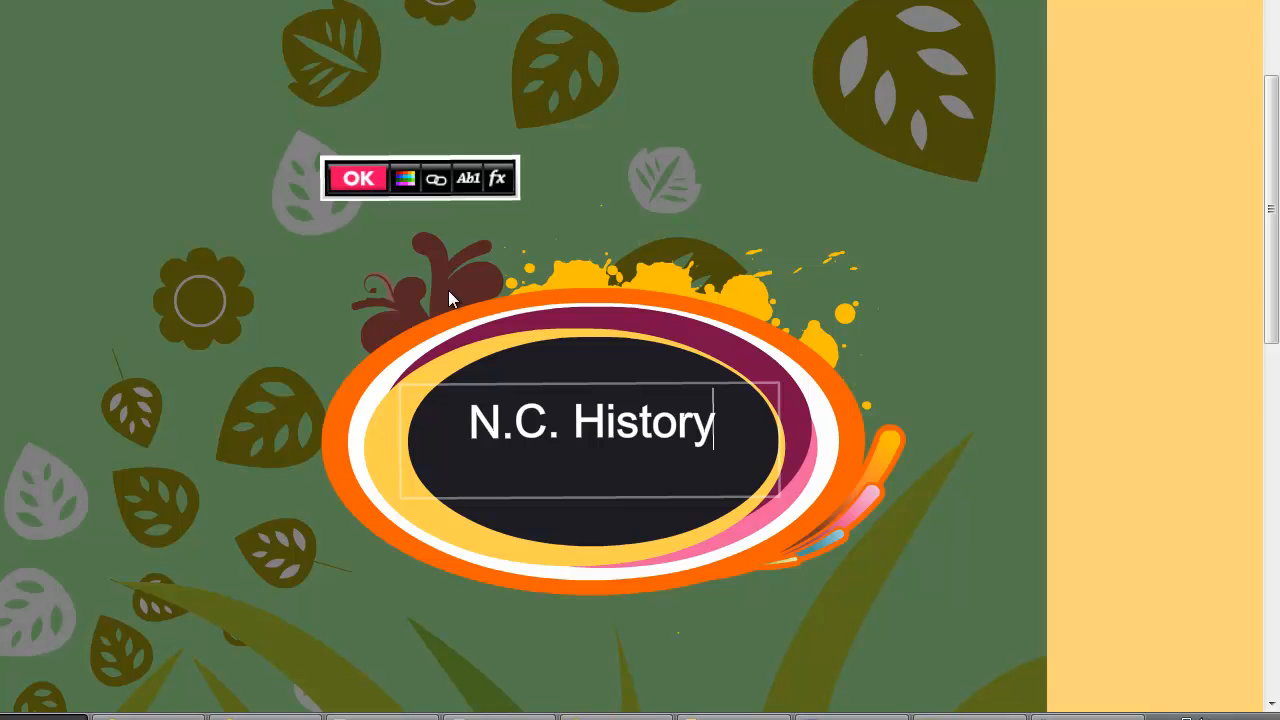
click(358, 180)
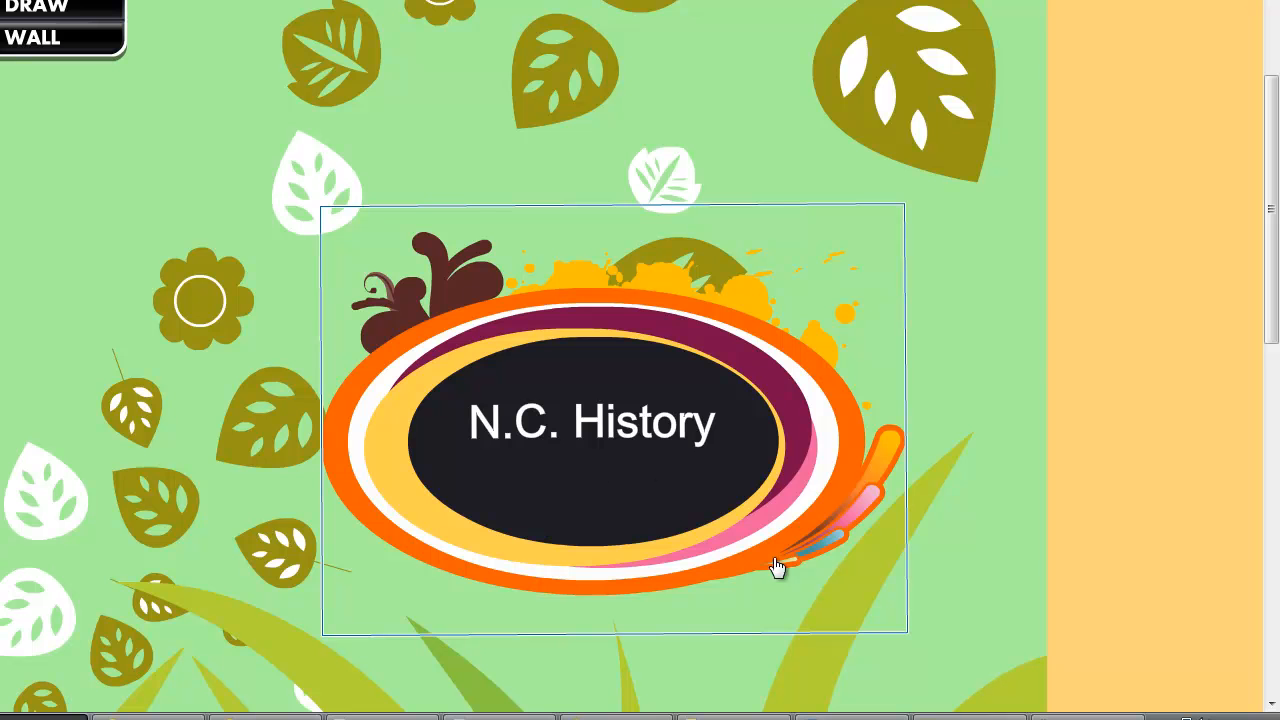
Move the "N.C. History" sticker up and slightly left, toward the upper part of the poster
scroll(519, 428, up, 2)
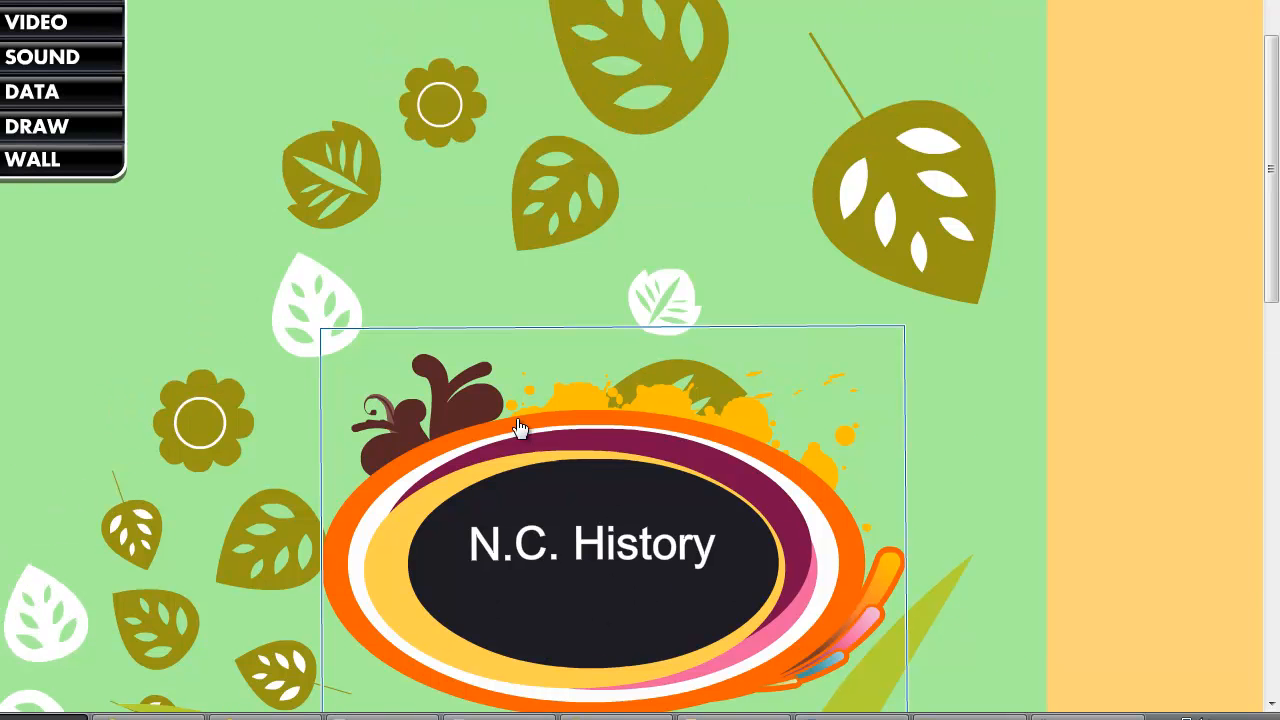
click(503, 437)
drag(606, 463, 544, 179)
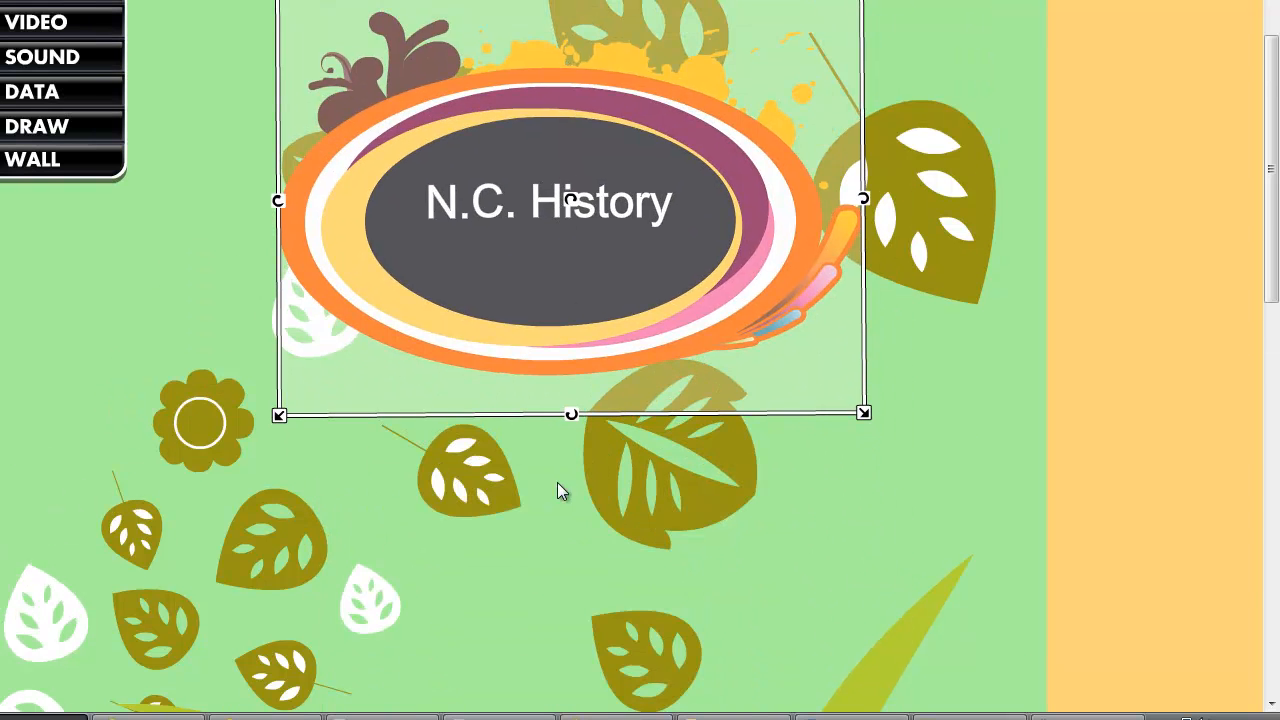
Add the first covered-wagon photo from the personal picture gallery to the poster and close the gallery
scroll(190, 447, up, 6)
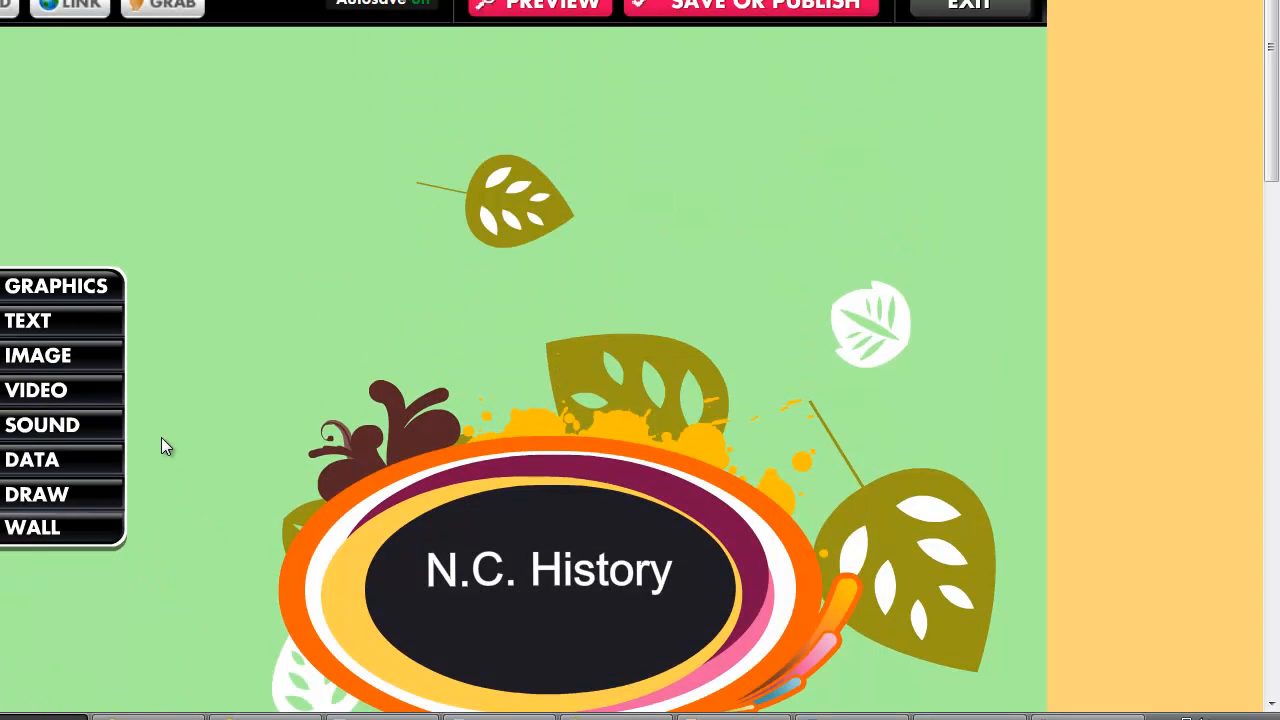
scroll(163, 426, down, 2)
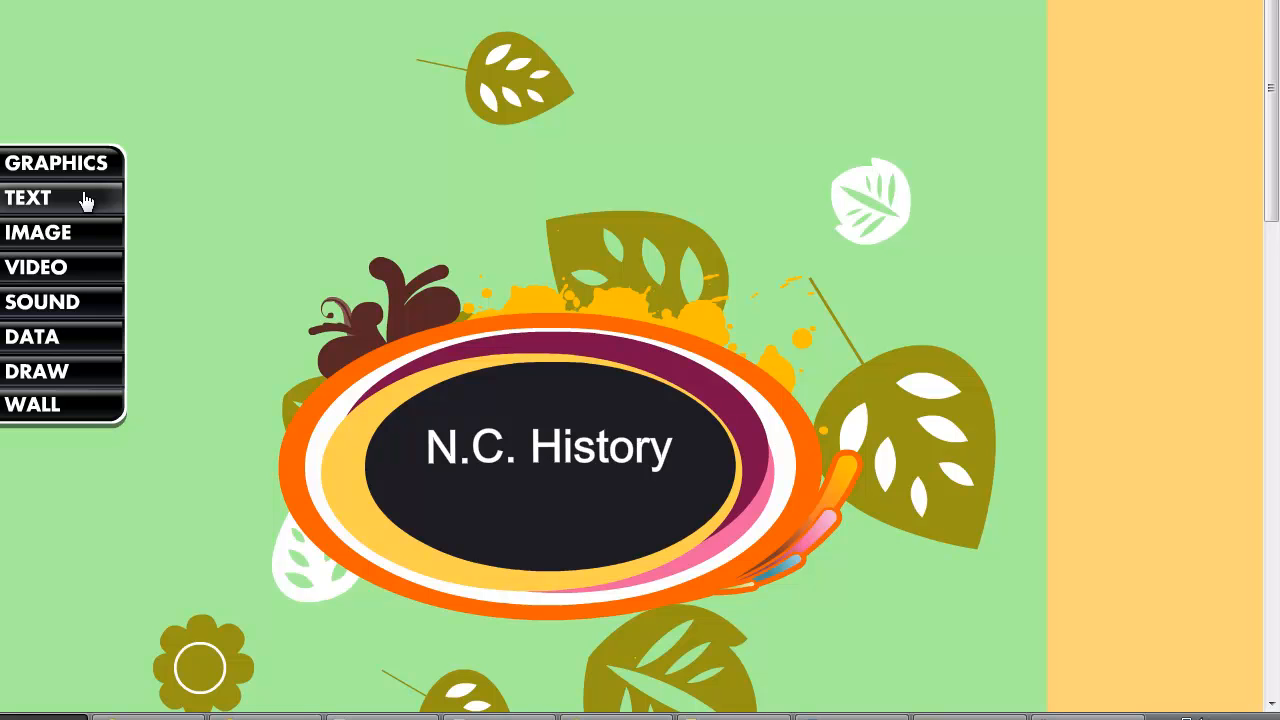
click(78, 240)
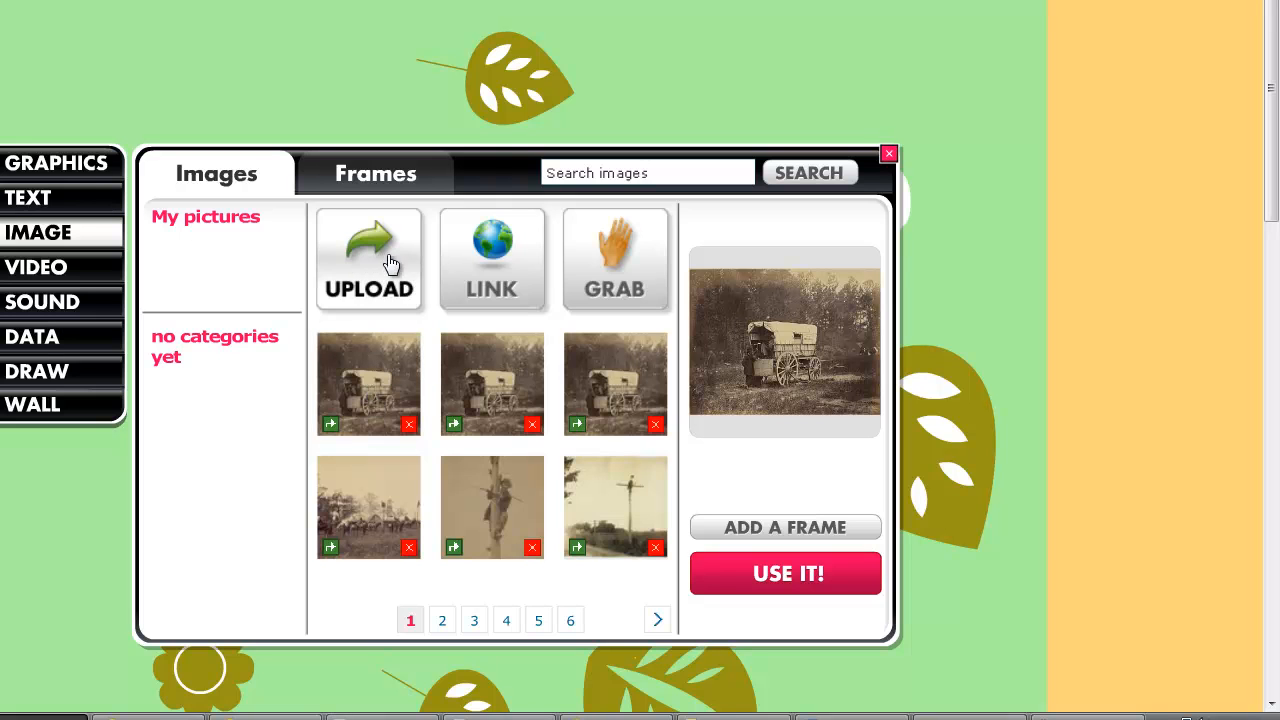
click(357, 395)
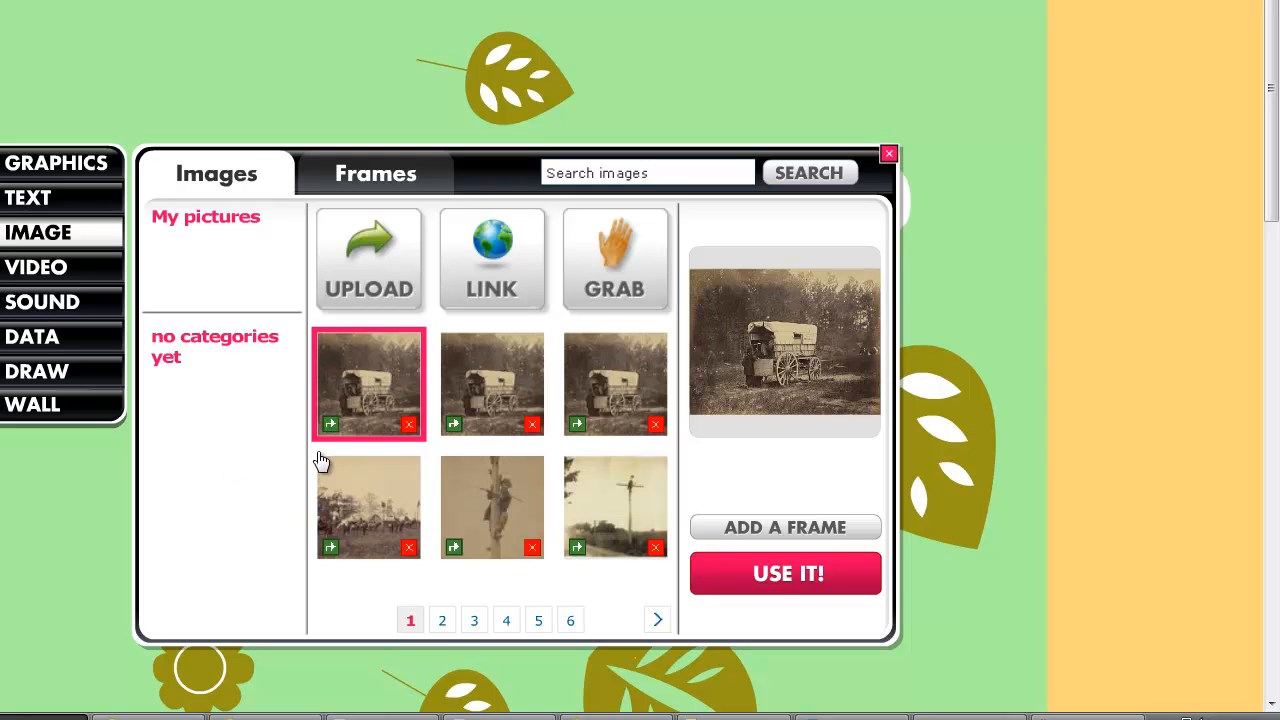
drag(351, 400, 752, 565)
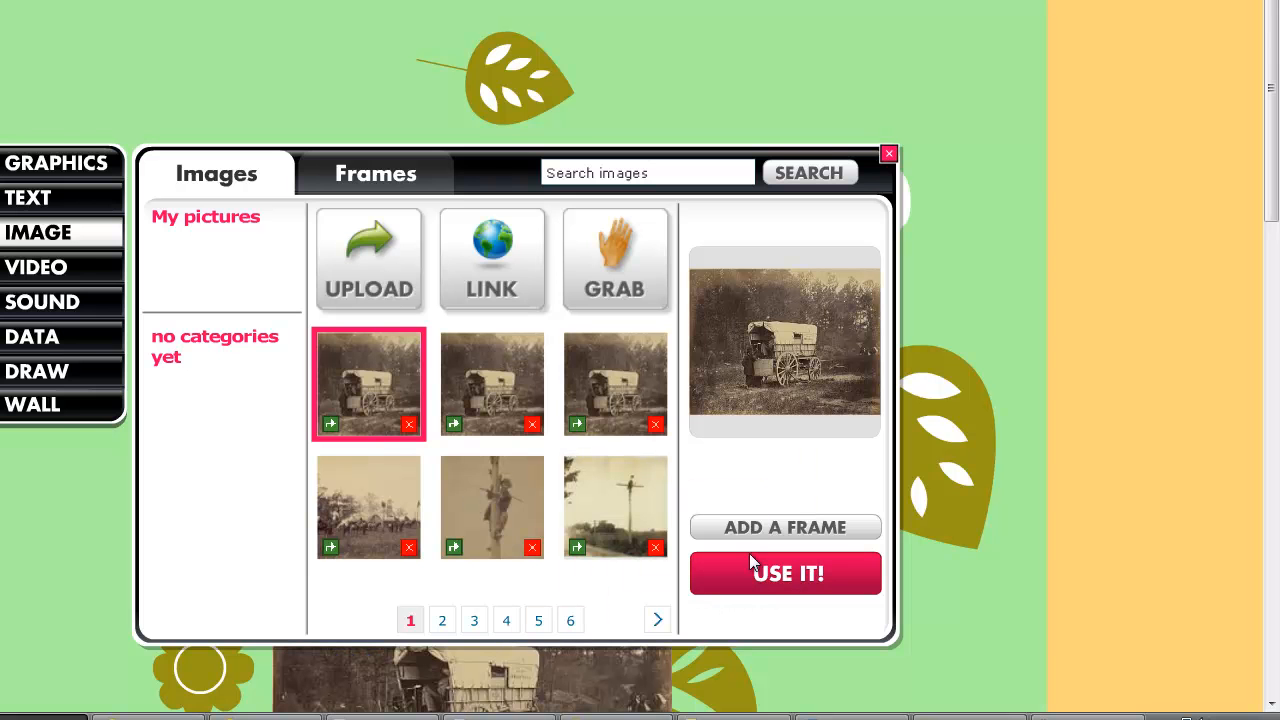
click(888, 154)
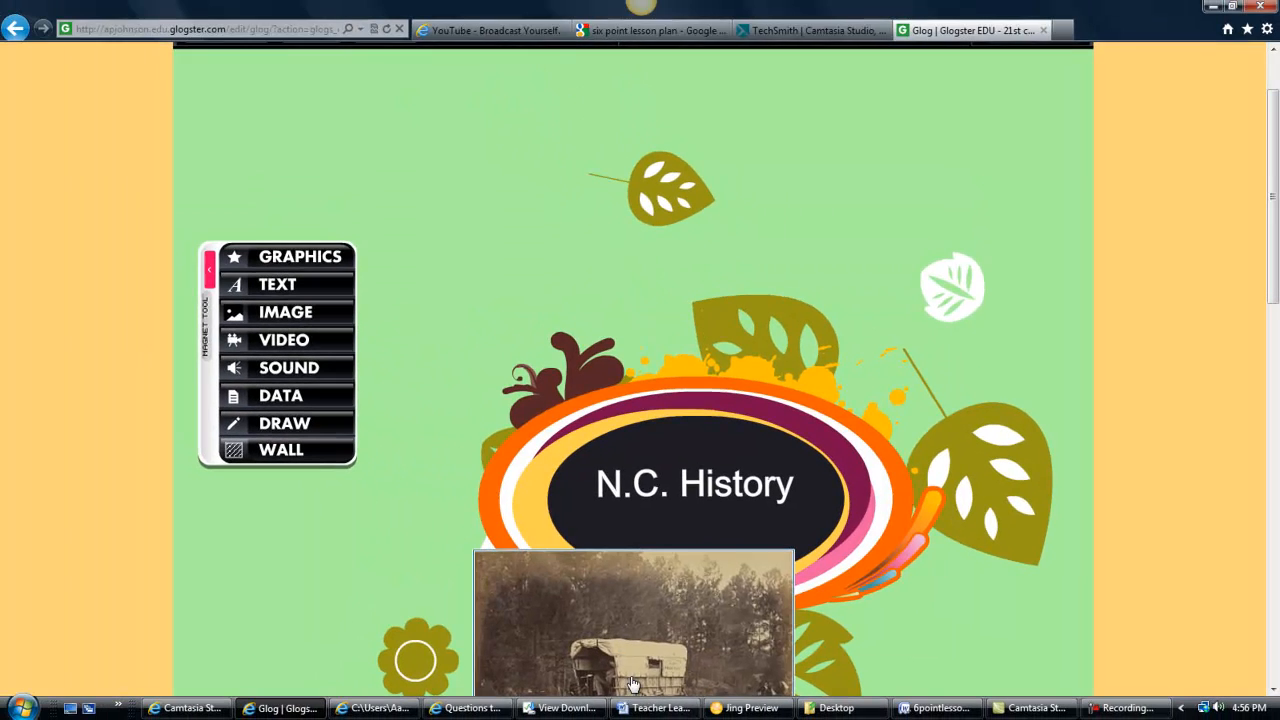
Move the wagon photo to the poster's upper-right area, shrink it slightly and rotate it a few degrees clockwise
drag(613, 556, 850, 228)
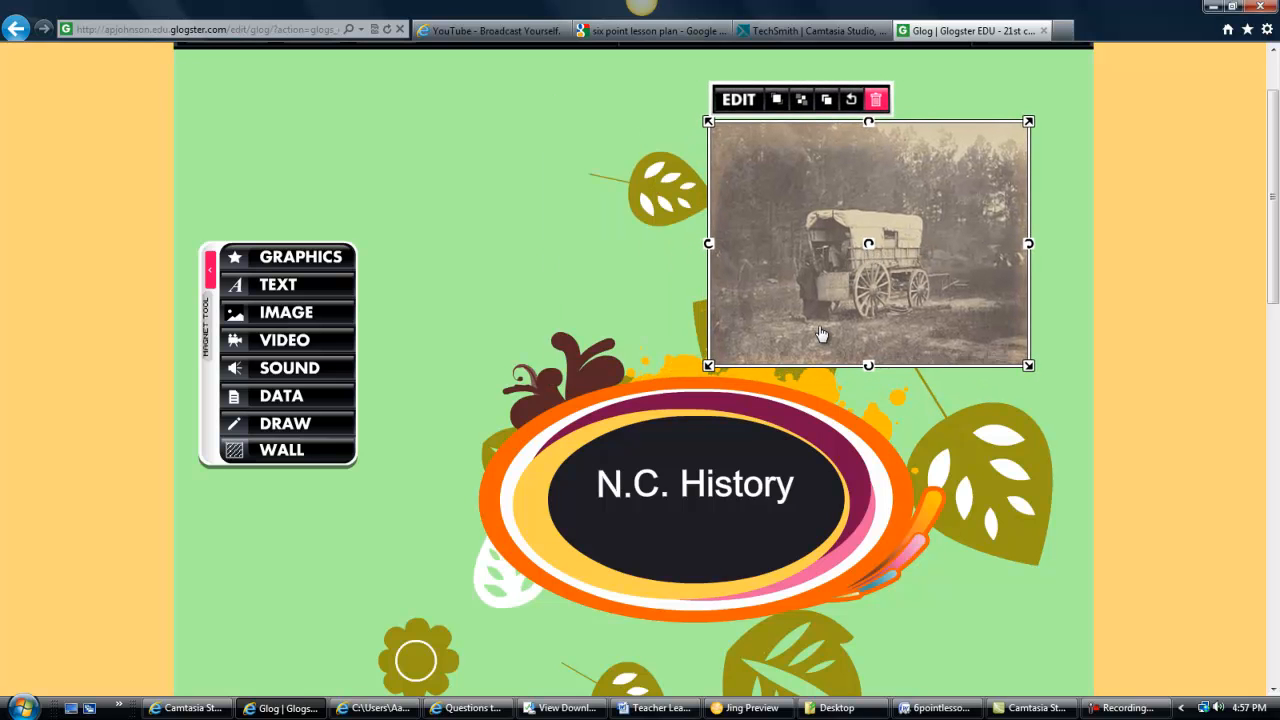
drag(709, 366, 753, 331)
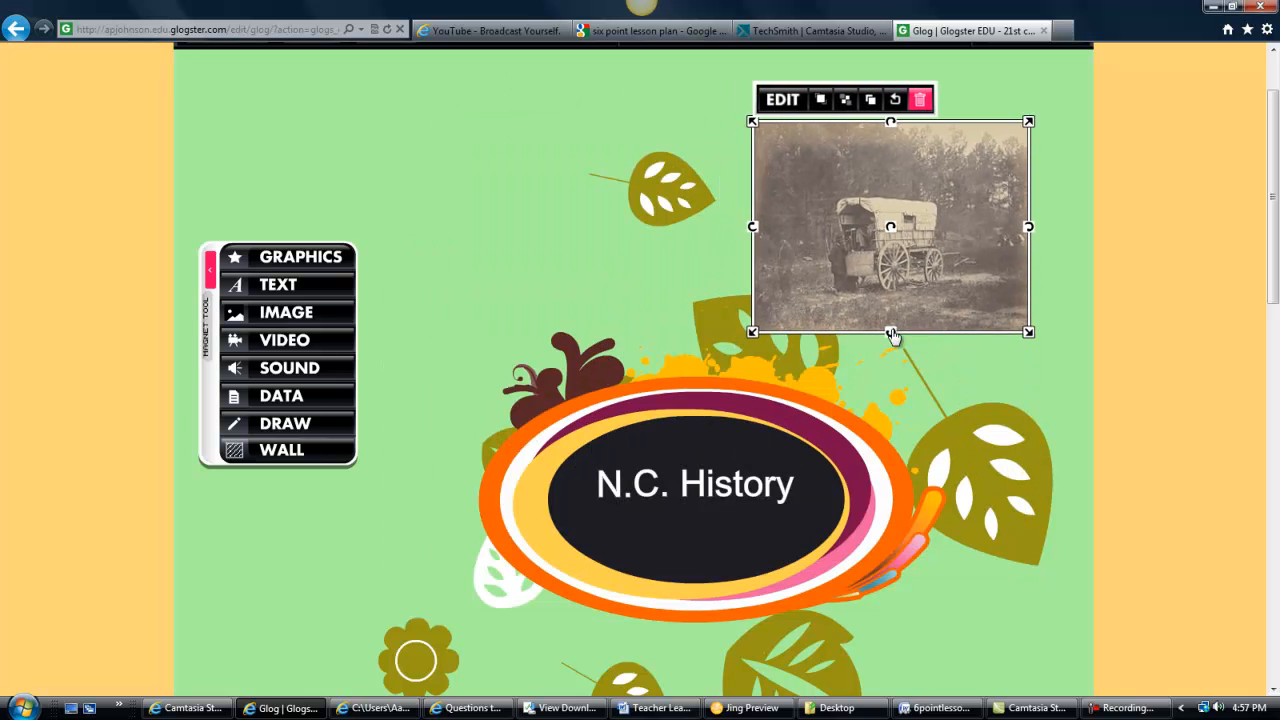
mouse_move(891, 334)
mouse_down()
mouse_move(855, 333)
mouse_move(915, 331)
mouse_move(883, 342)
mouse_up()
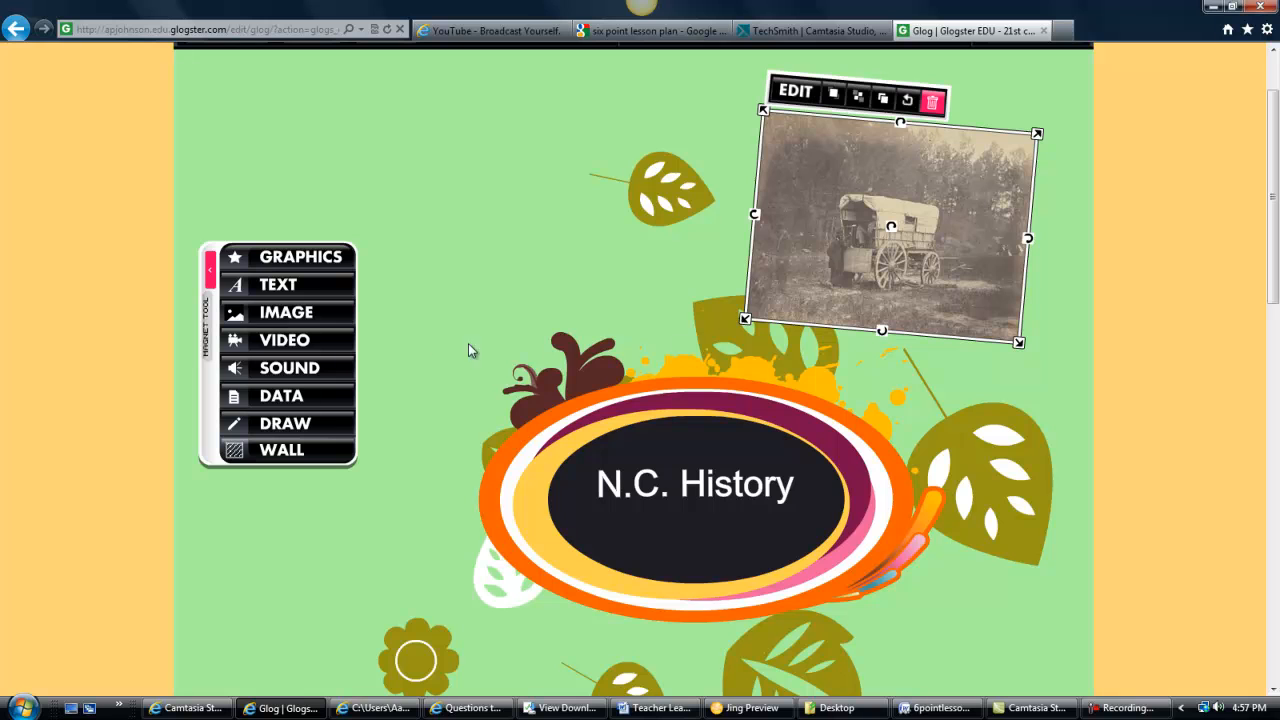
click(532, 305)
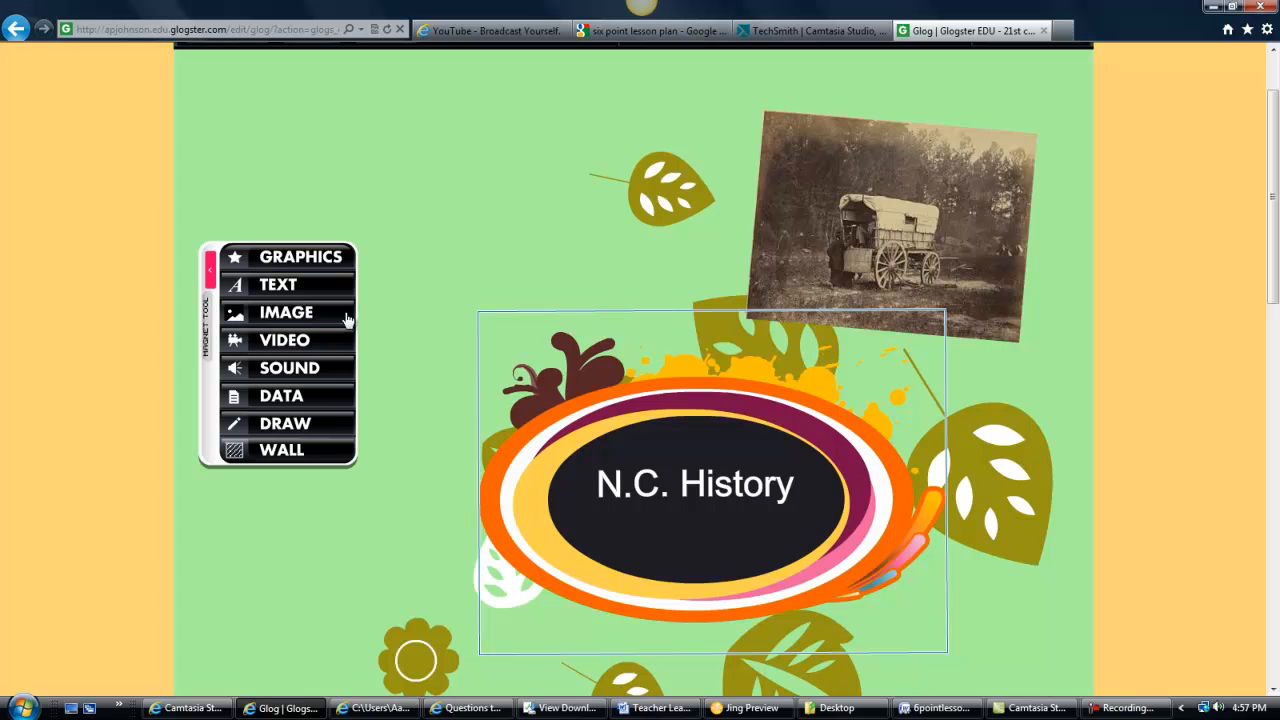
Look at the options for adding videos and the information on data attachments, closing each one
click(303, 341)
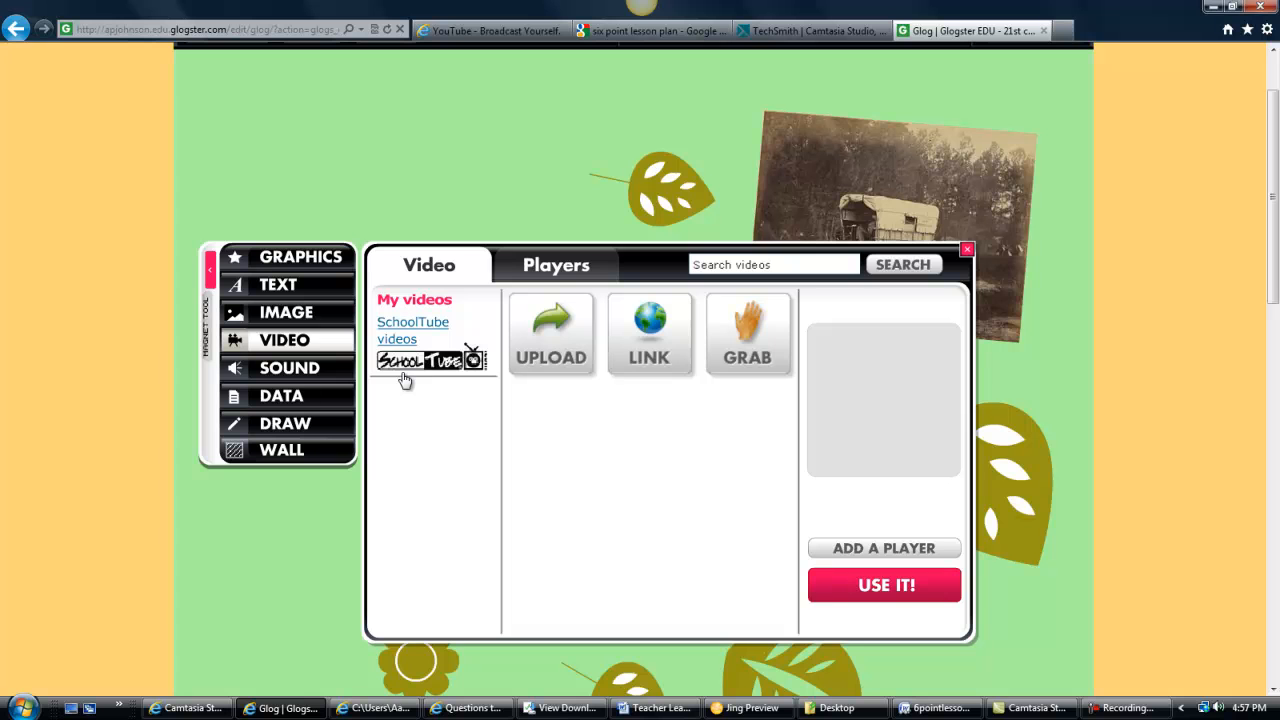
click(967, 251)
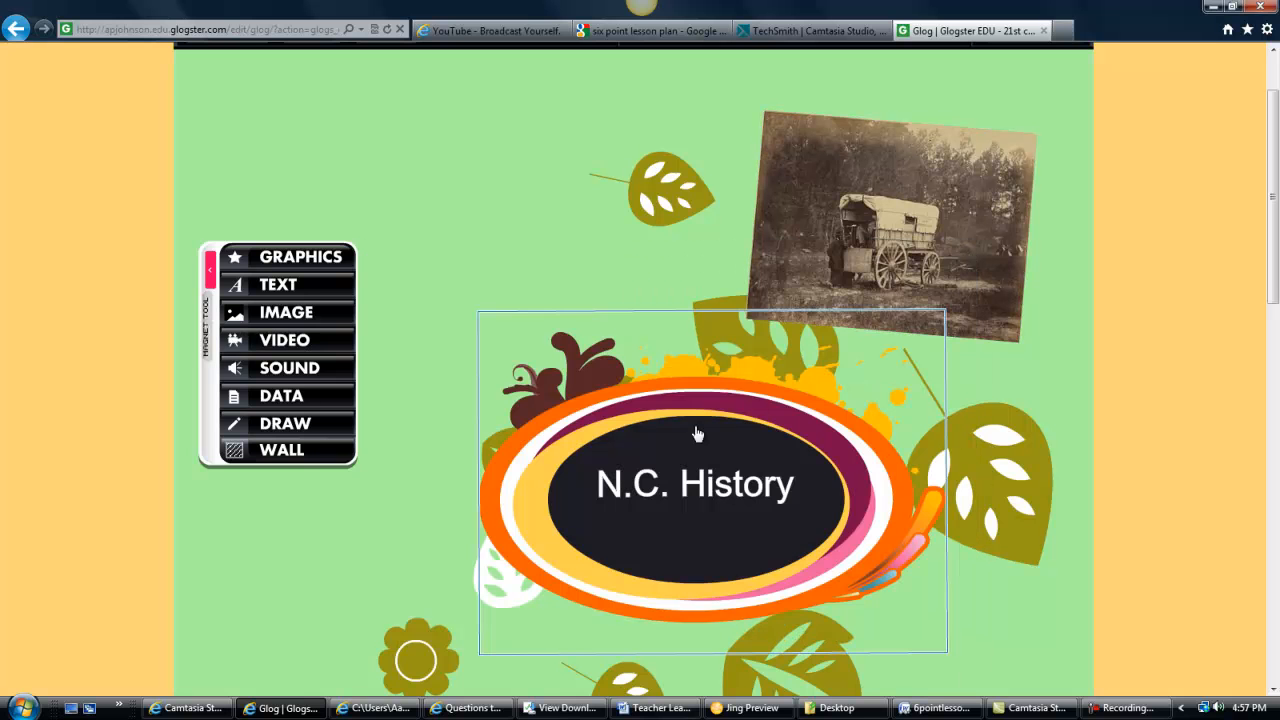
click(350, 398)
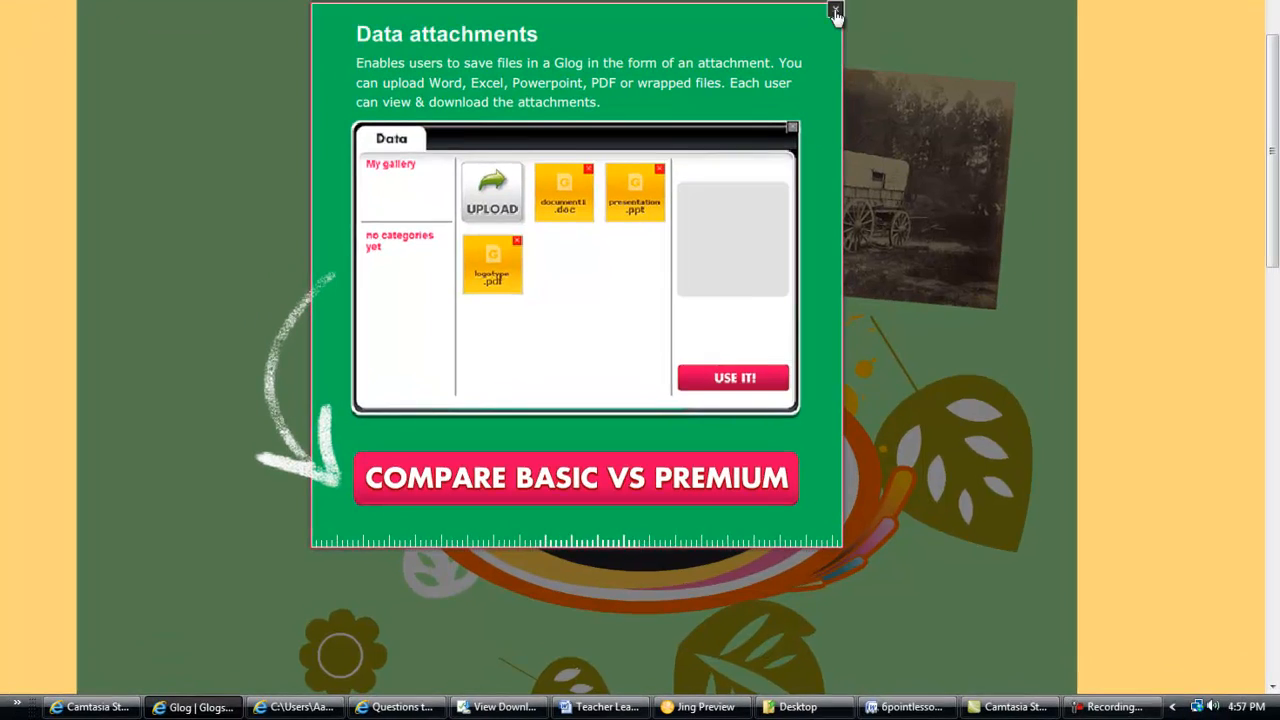
click(871, 68)
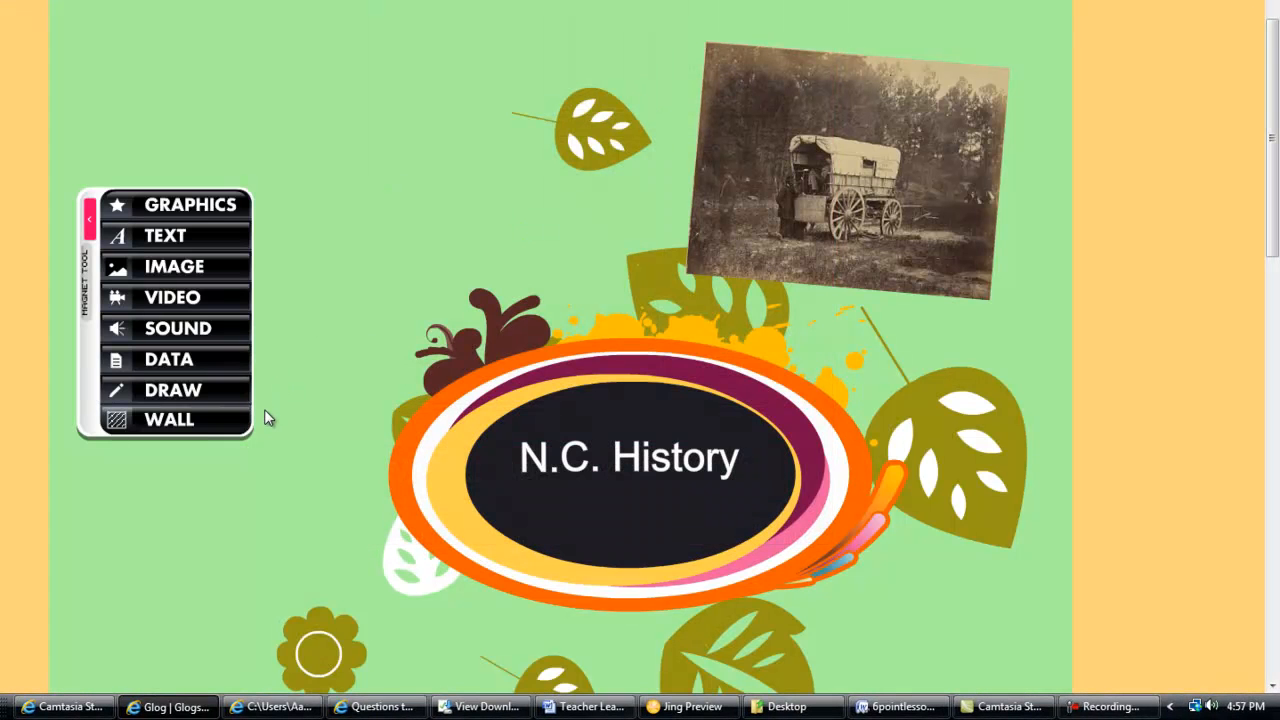
Add the decoration with colorful circles and leaves from page 2 of the graphics gallery and close the gallery
click(243, 219)
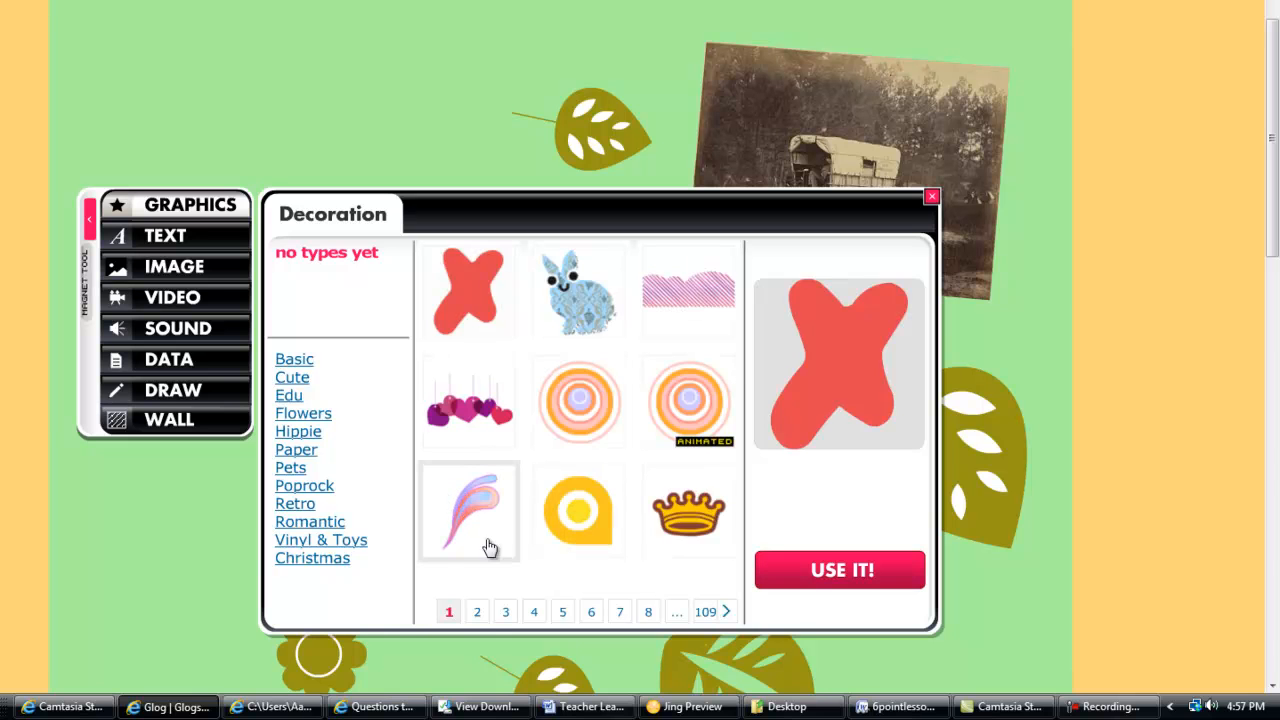
click(478, 612)
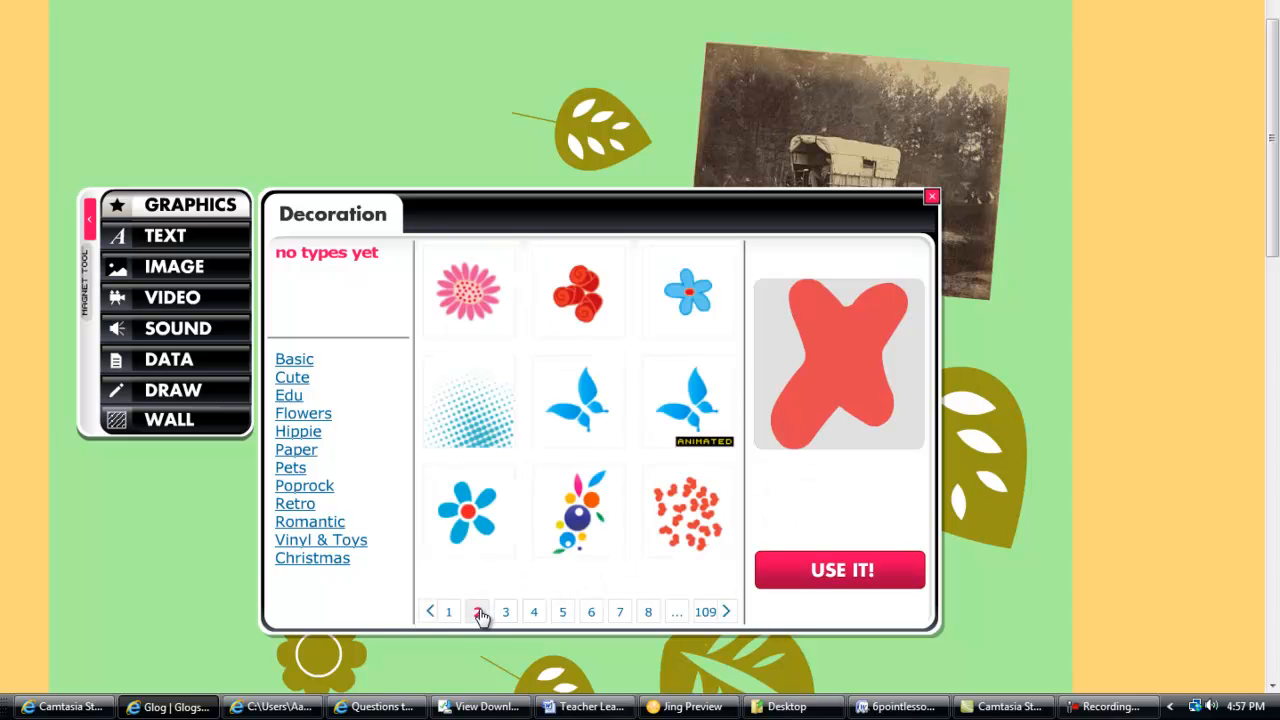
click(560, 516)
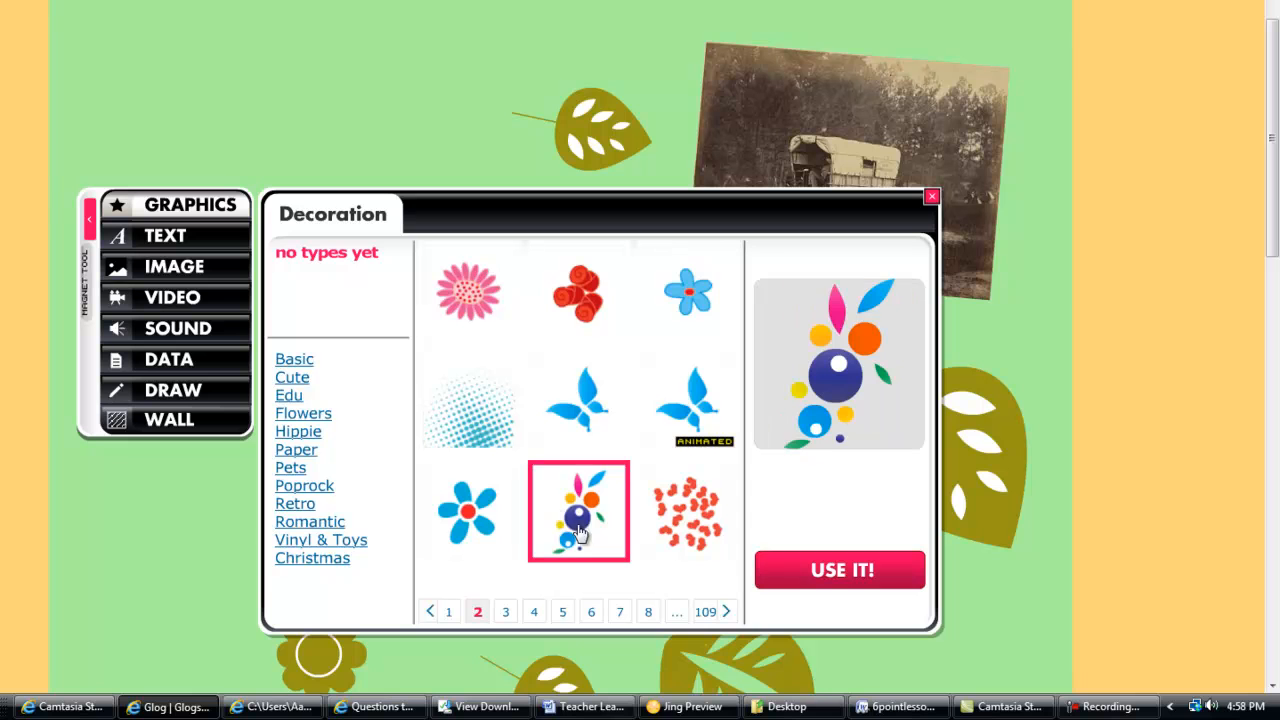
click(848, 579)
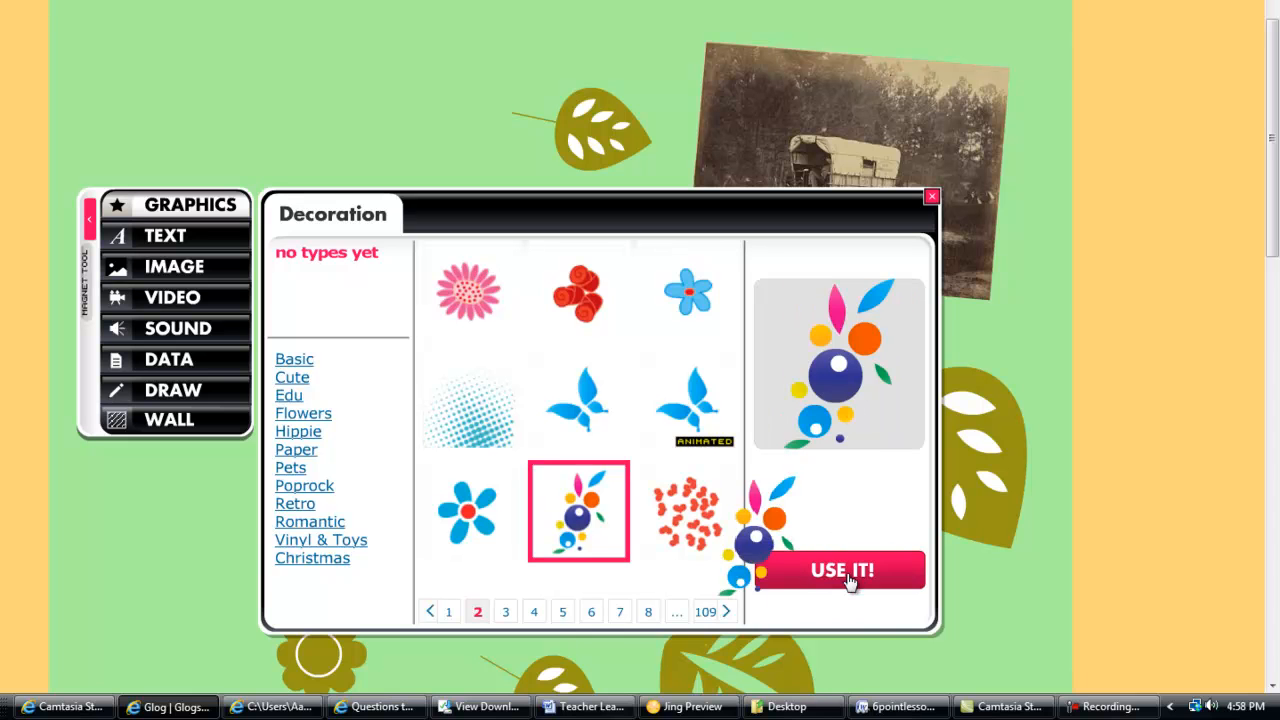
click(932, 197)
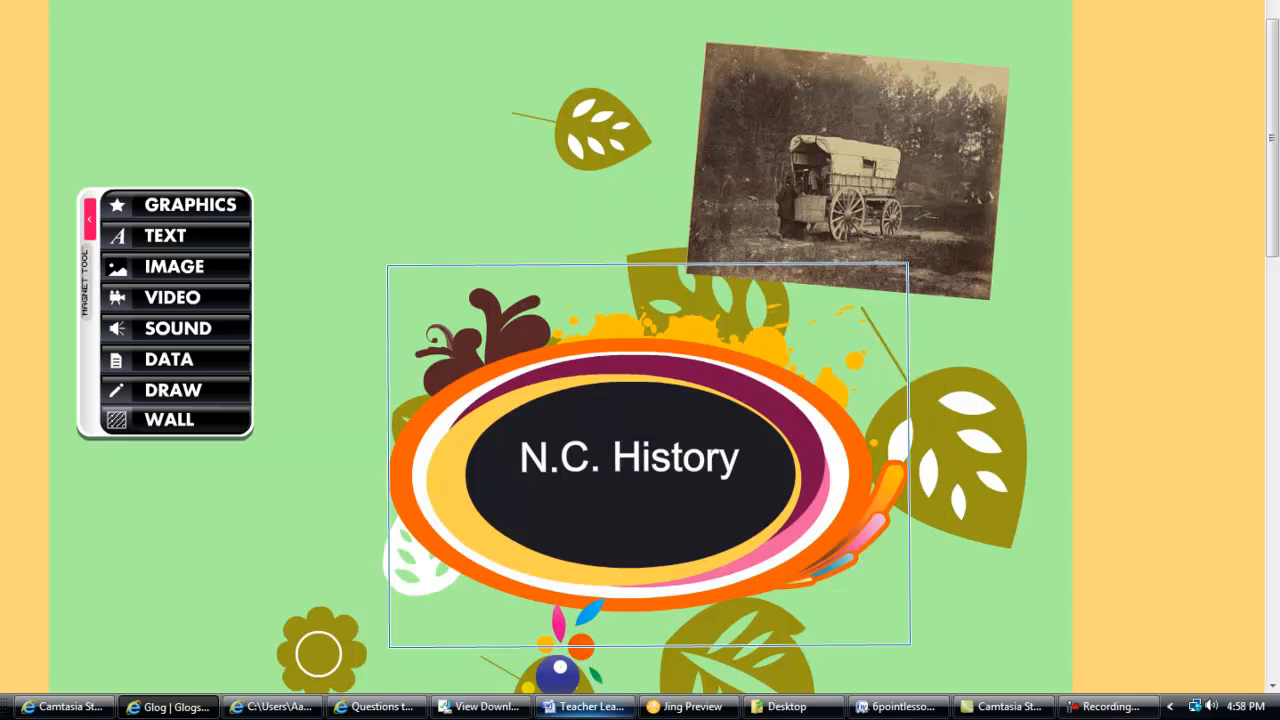
Move the circles-and-leaves decoration to the poster's upper-left area and enlarge it to about three times its size
click(555, 688)
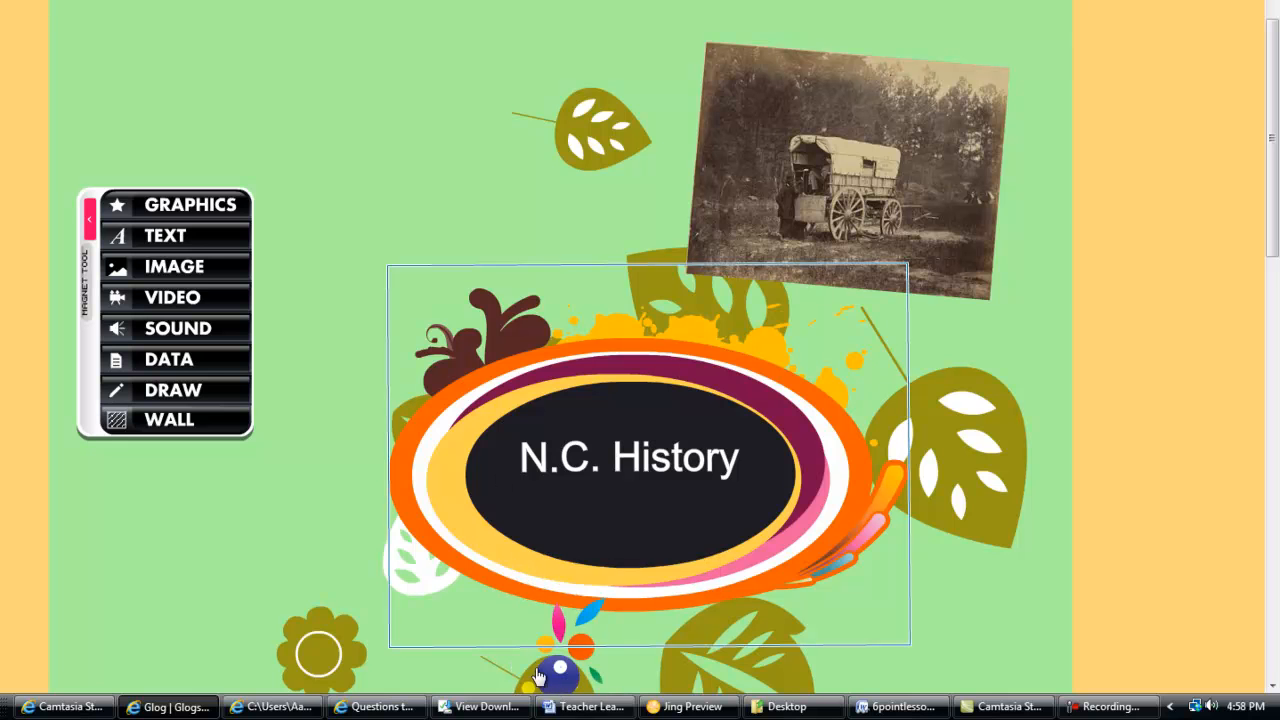
drag(543, 668, 386, 154)
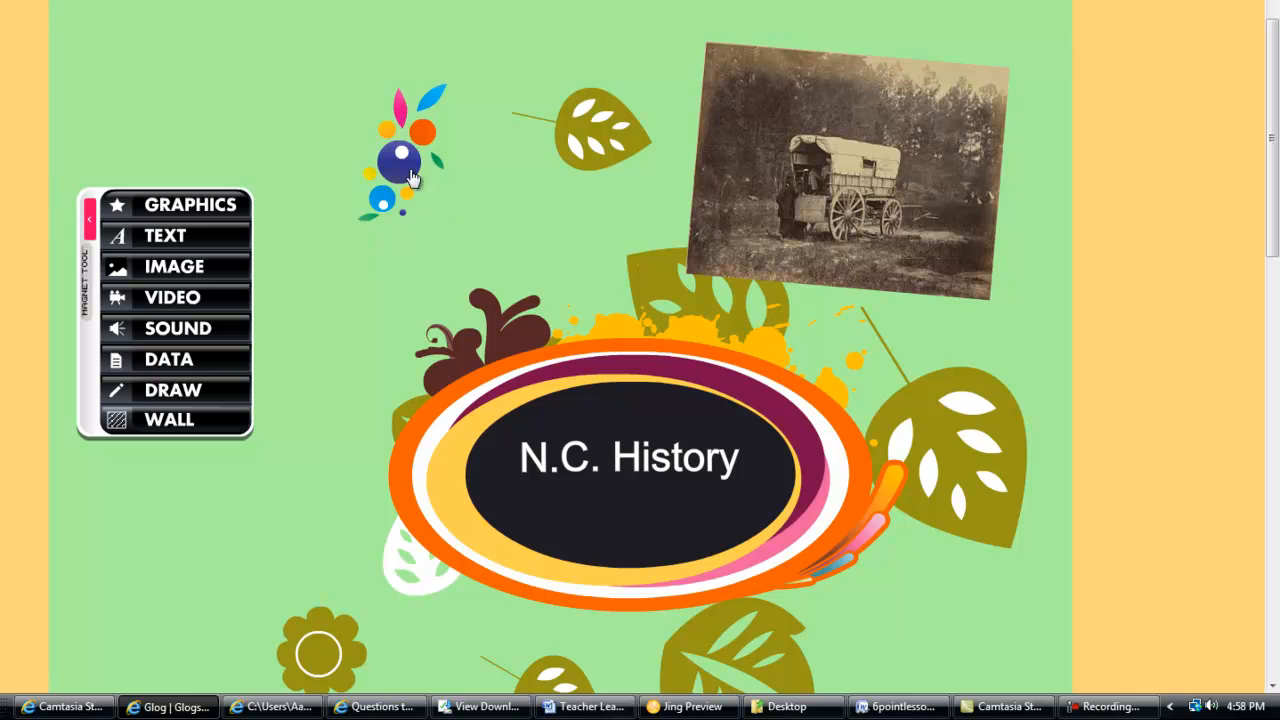
drag(451, 228, 545, 372)
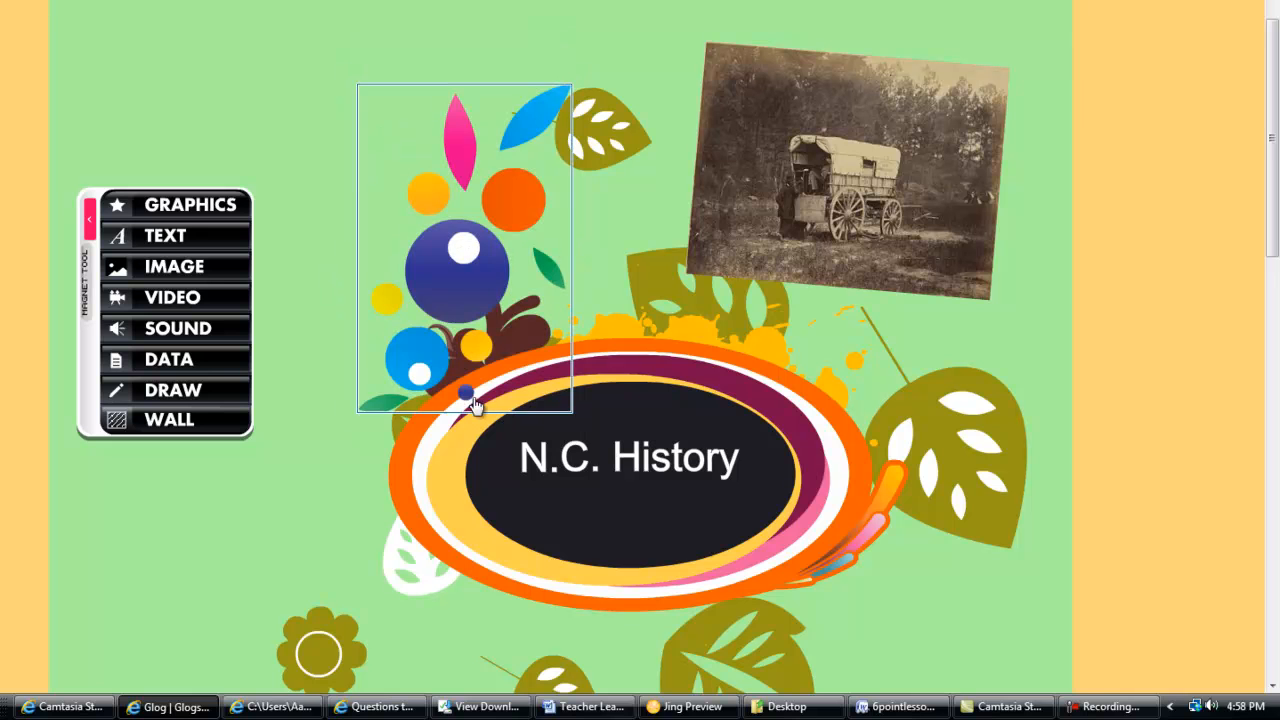
drag(462, 298, 349, 141)
drag(457, 258, 533, 370)
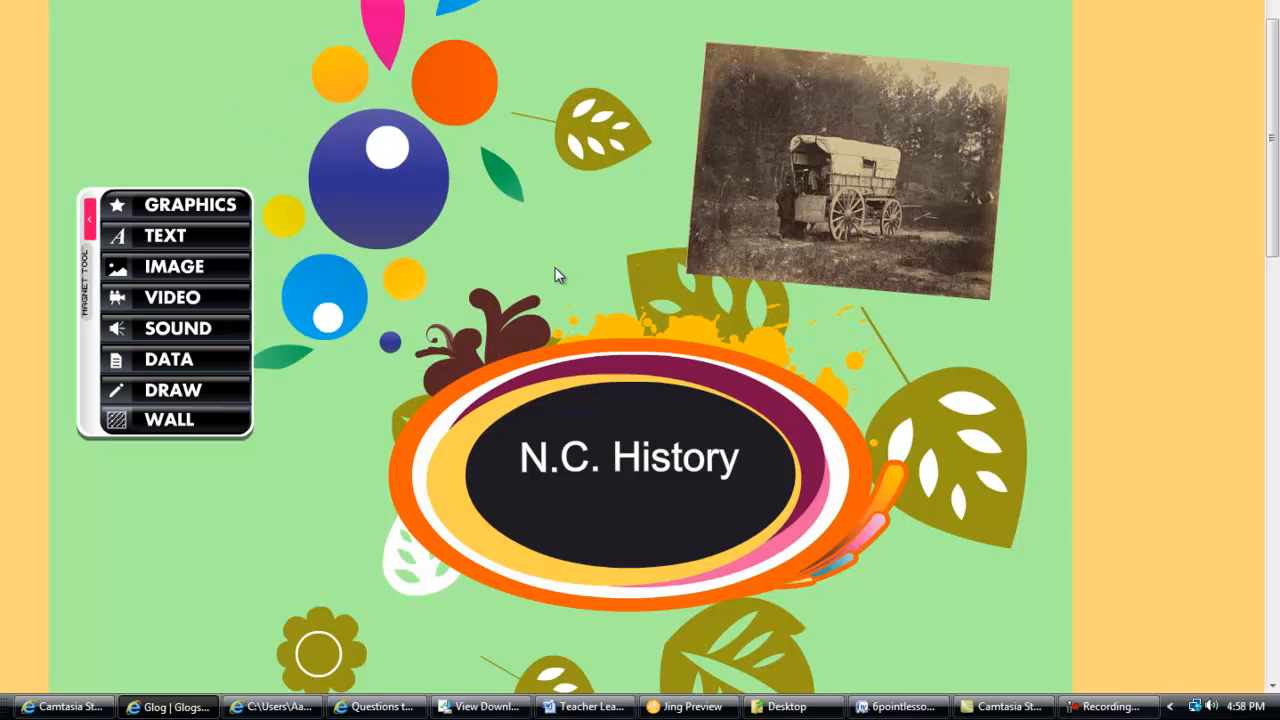